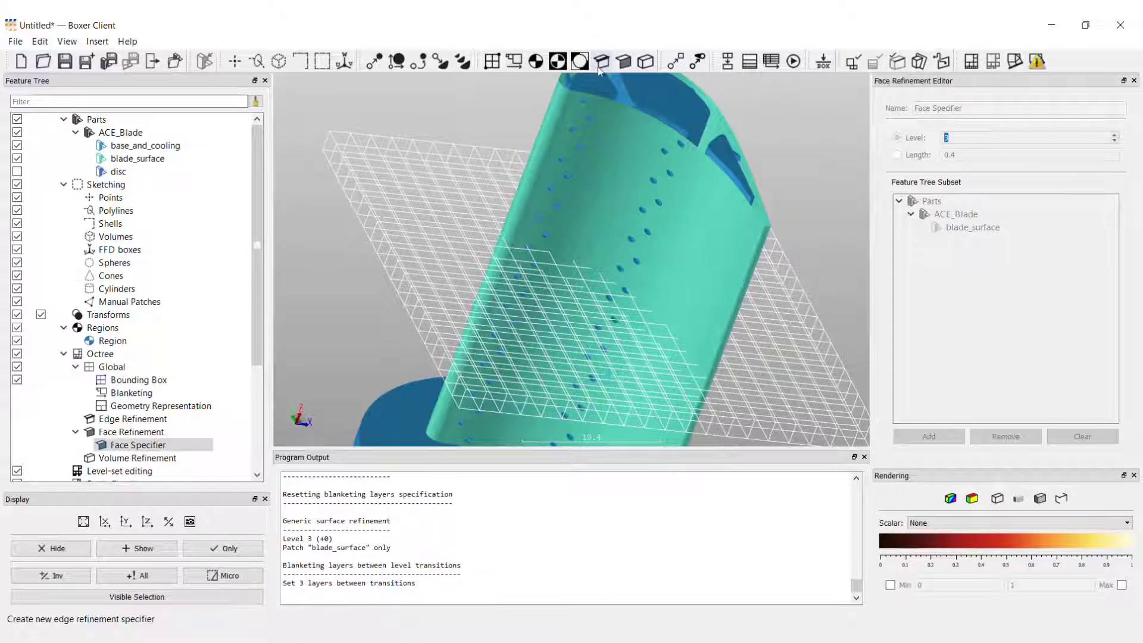
Add an edge refinement specifier at level 3 restricted to the blade_surface patch.
click(602, 61)
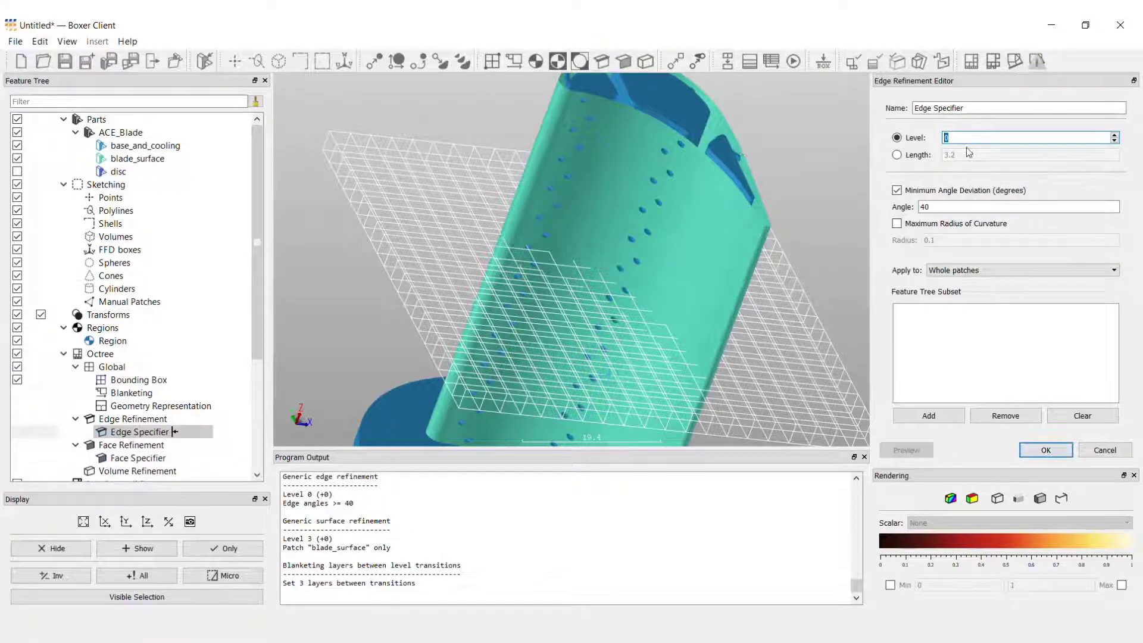
text(3)
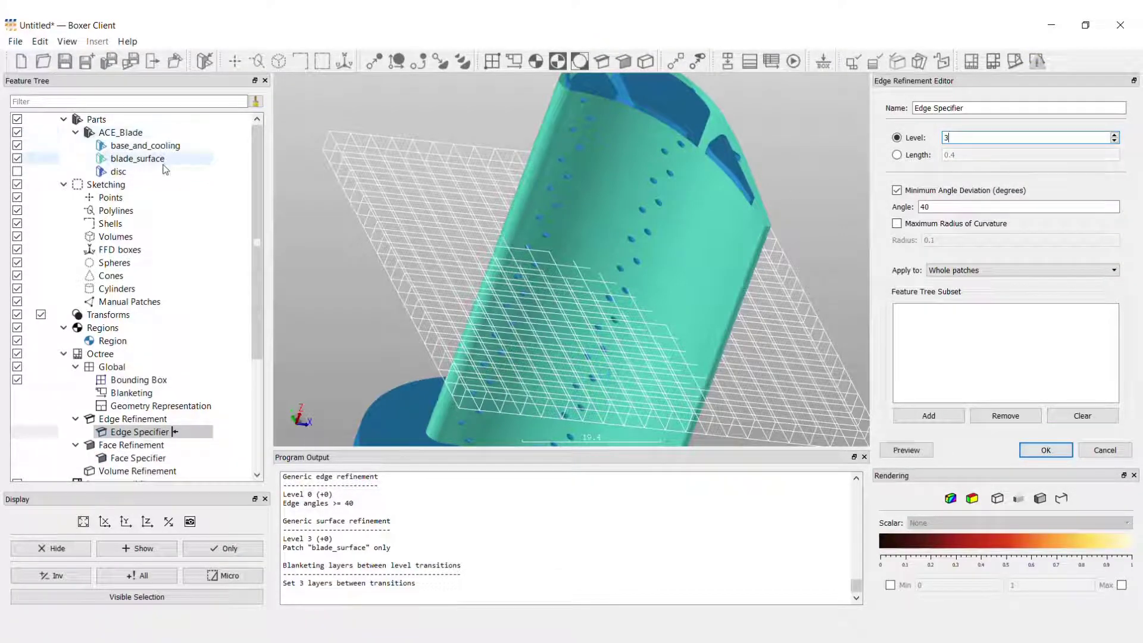
drag(164, 159, 1006, 354)
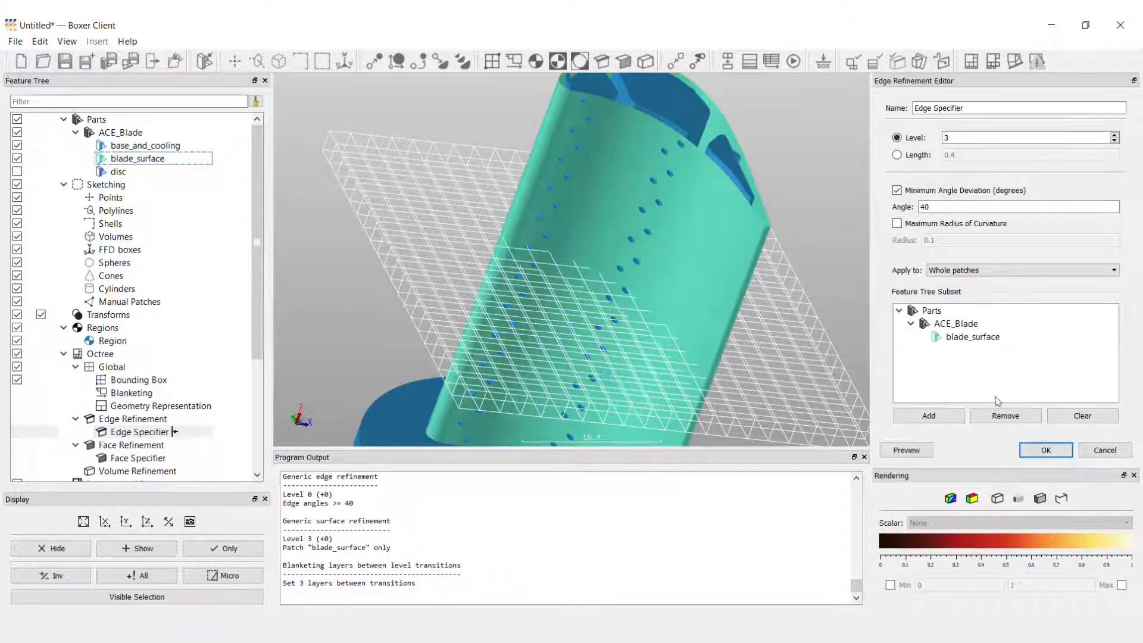
click(1042, 450)
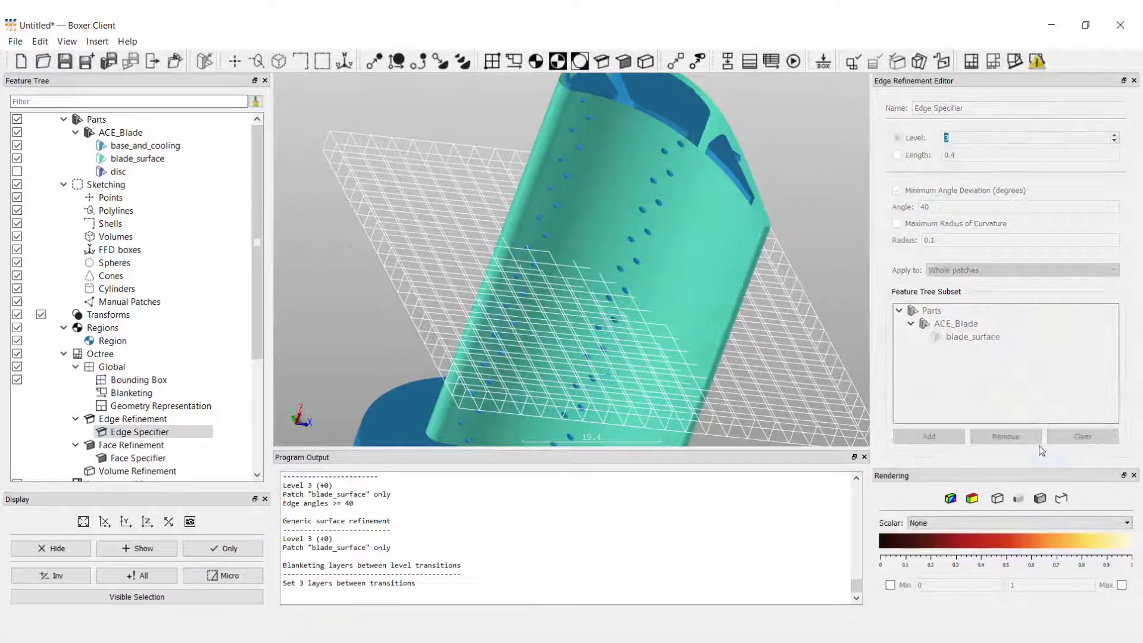
Add a second face refinement specifier at level 5 restricted to the base_and_cooling patch.
click(624, 61)
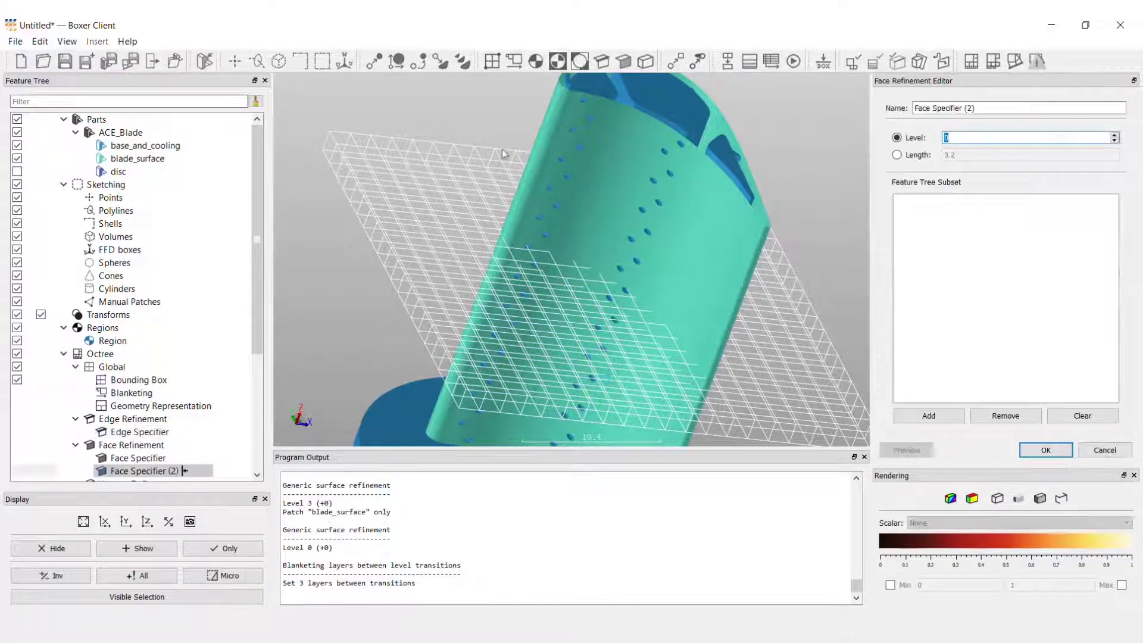
drag(145, 146, 977, 280)
drag(960, 137, 925, 137)
text(5)
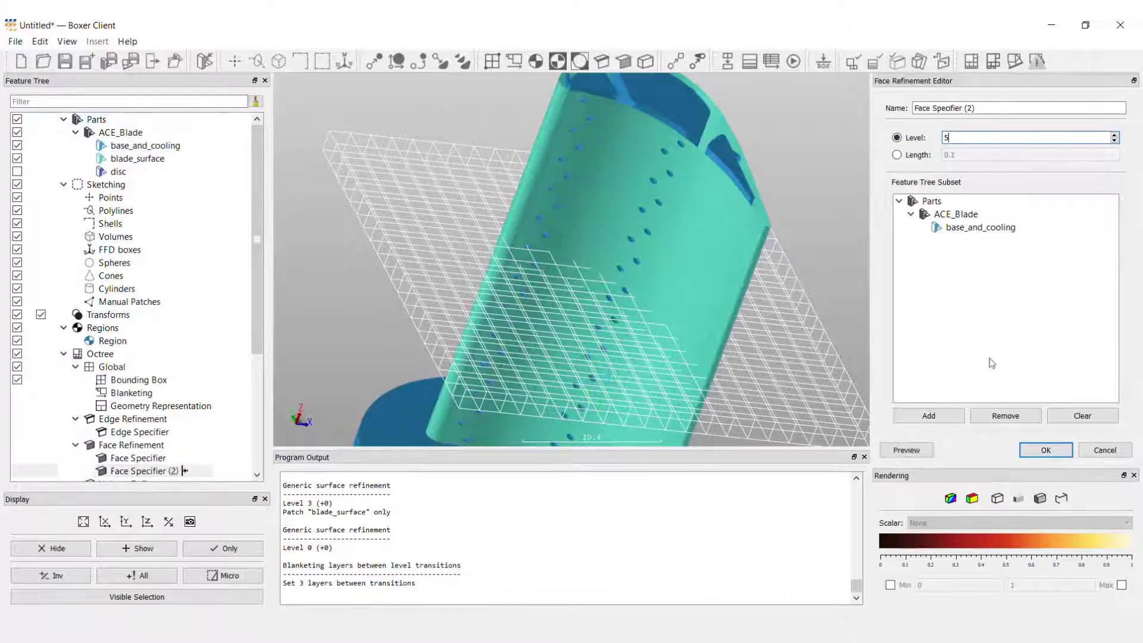
click(1047, 450)
Add a second edge refinement specifier at level 5 restricted to the base_and_cooling patch.
click(602, 62)
text(5)
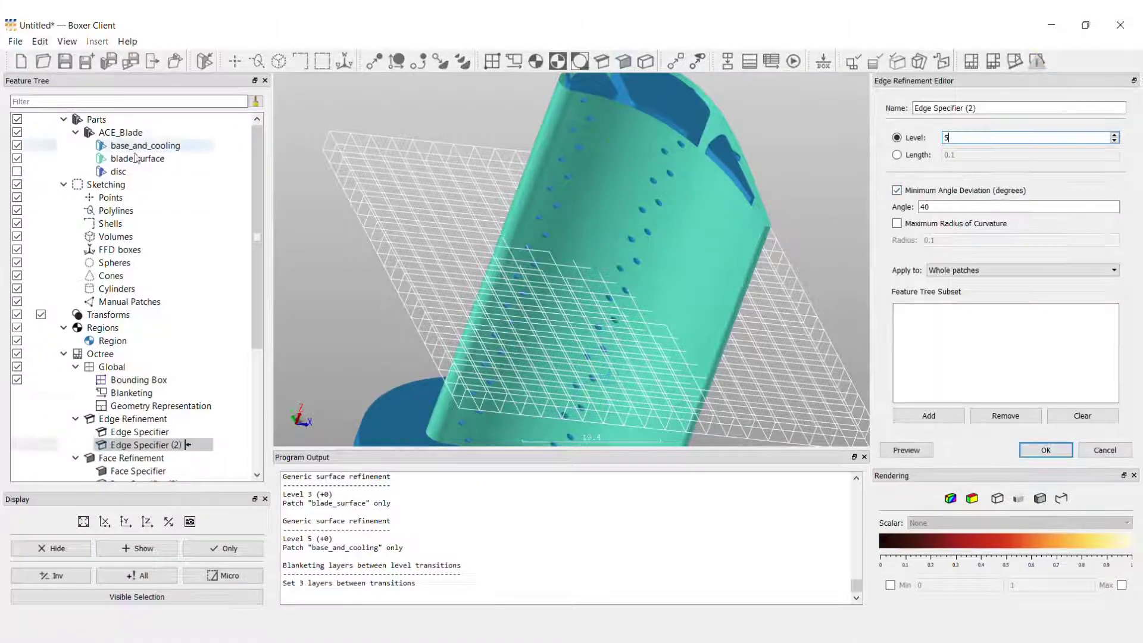
drag(129, 149, 1013, 396)
click(1046, 450)
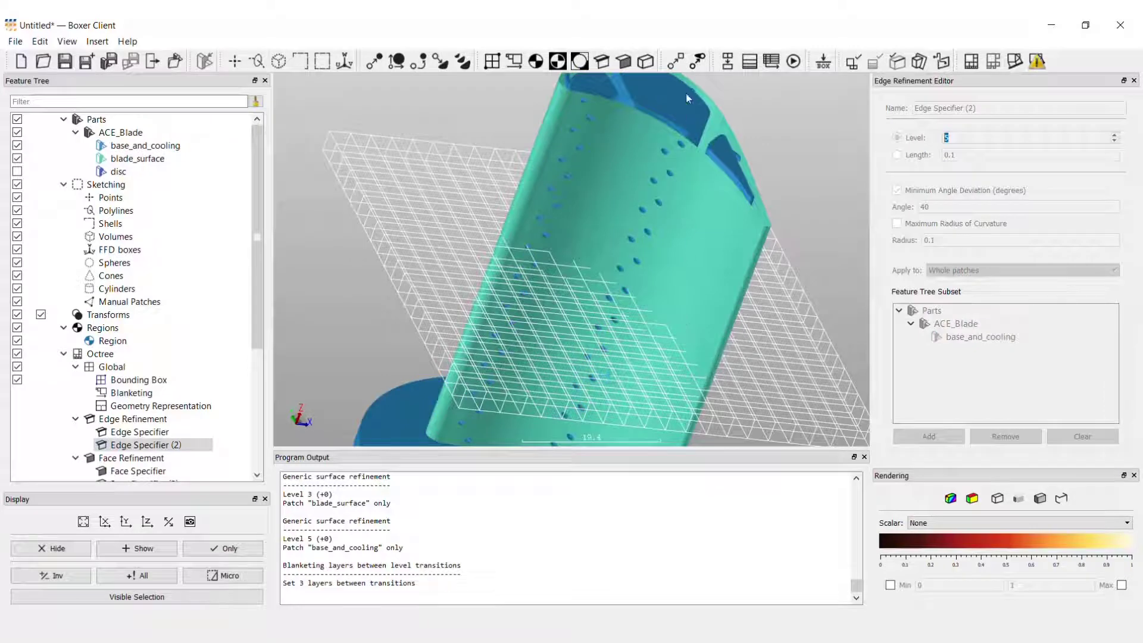
Show the octree refinement seed cells on the blade, hide the bounding box, and inspect the cells around the cooling holes.
click(853, 62)
scroll(533, 256, up, 6)
scroll(526, 241, up, 2)
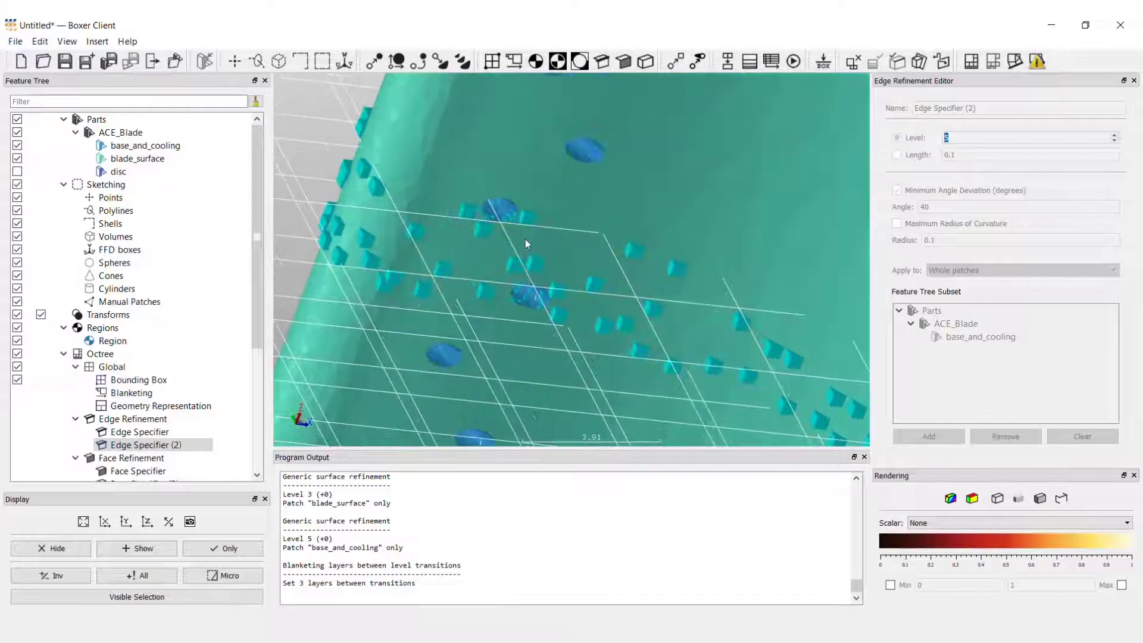
click(17, 380)
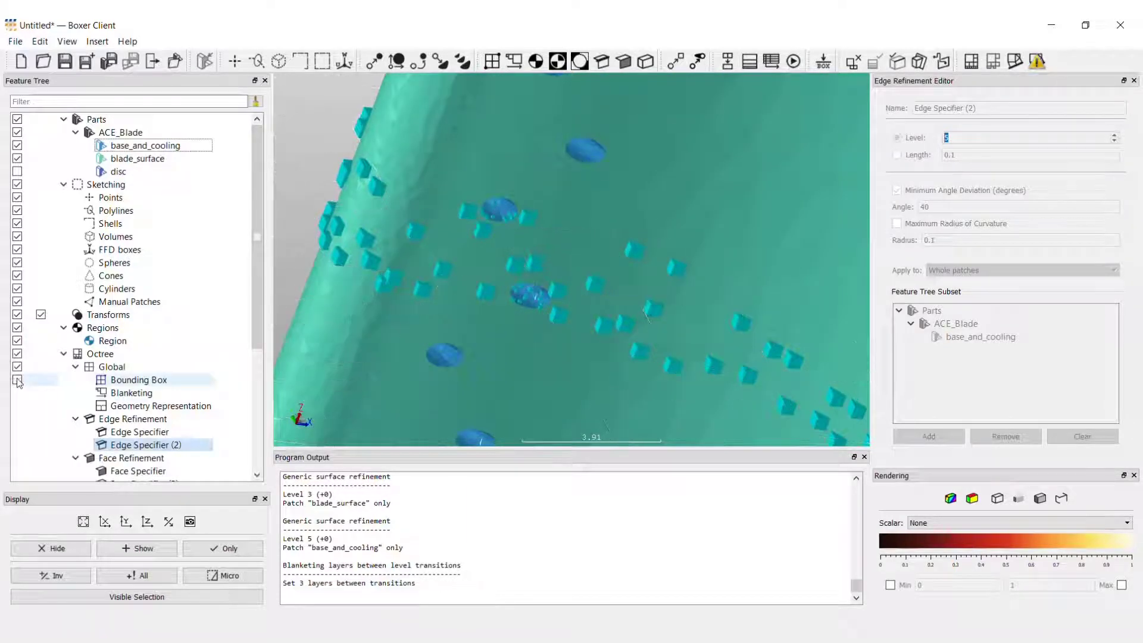
scroll(455, 216, up, 3)
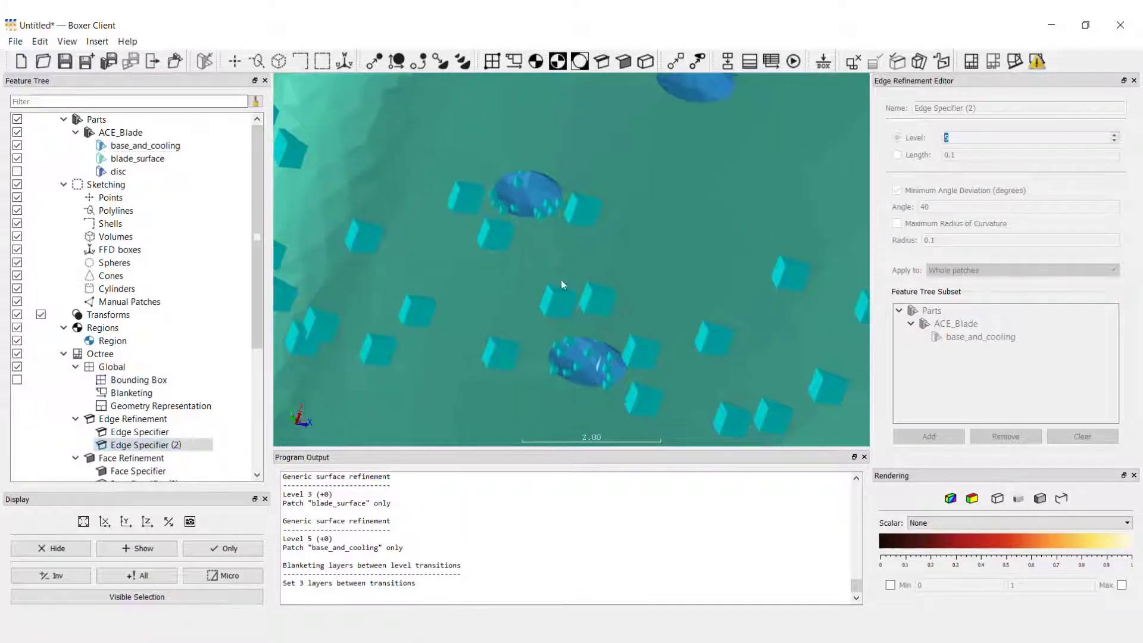
drag(577, 306, 593, 336)
scroll(592, 331, down, 4)
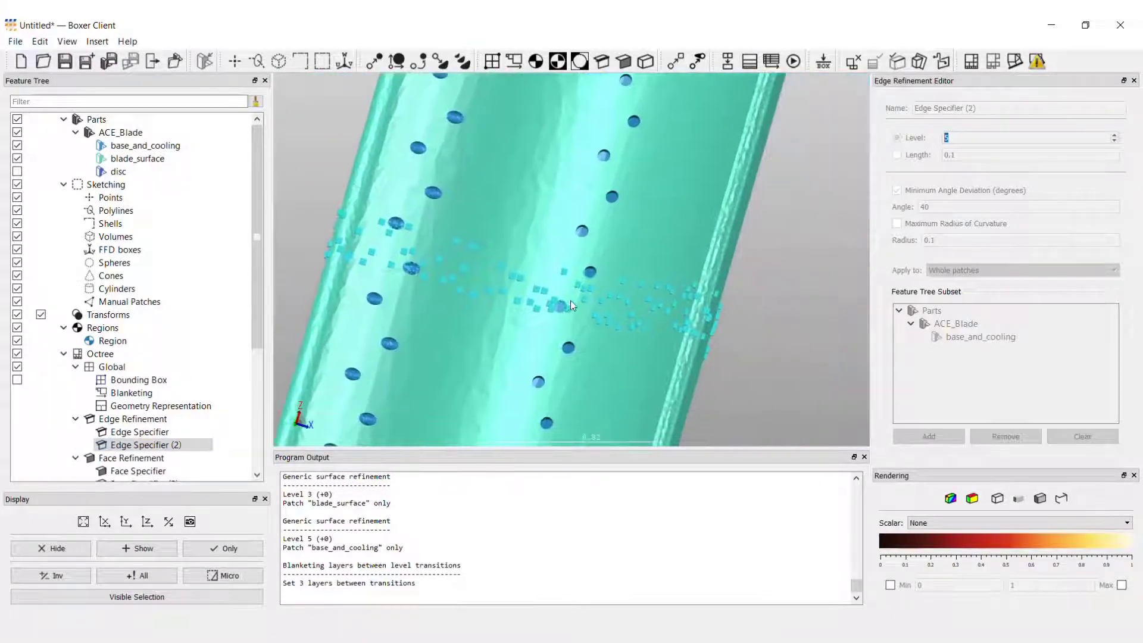
drag(569, 301, 591, 273)
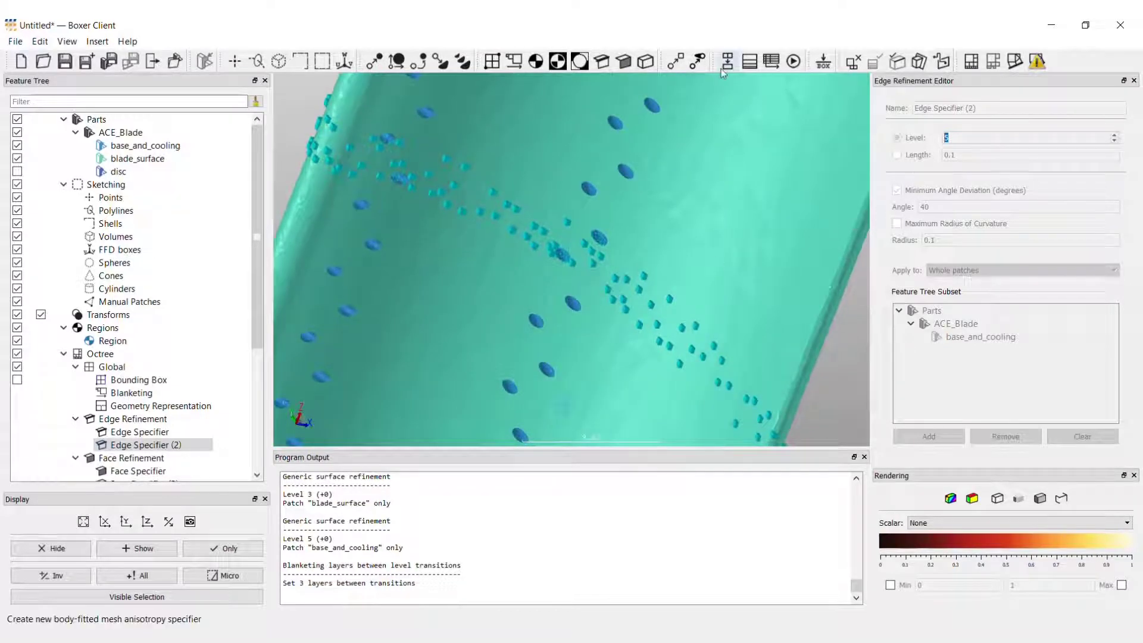
Add a body-fitted layer specification with a layer count of 7, leaving its feature tree subset empty.
click(749, 60)
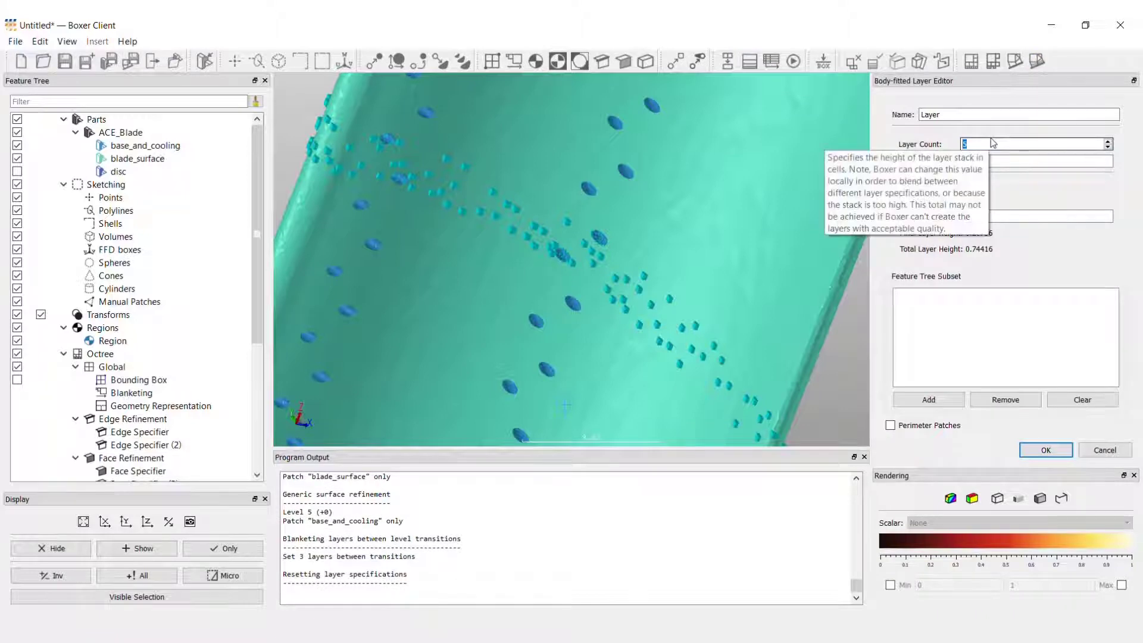
text(7)
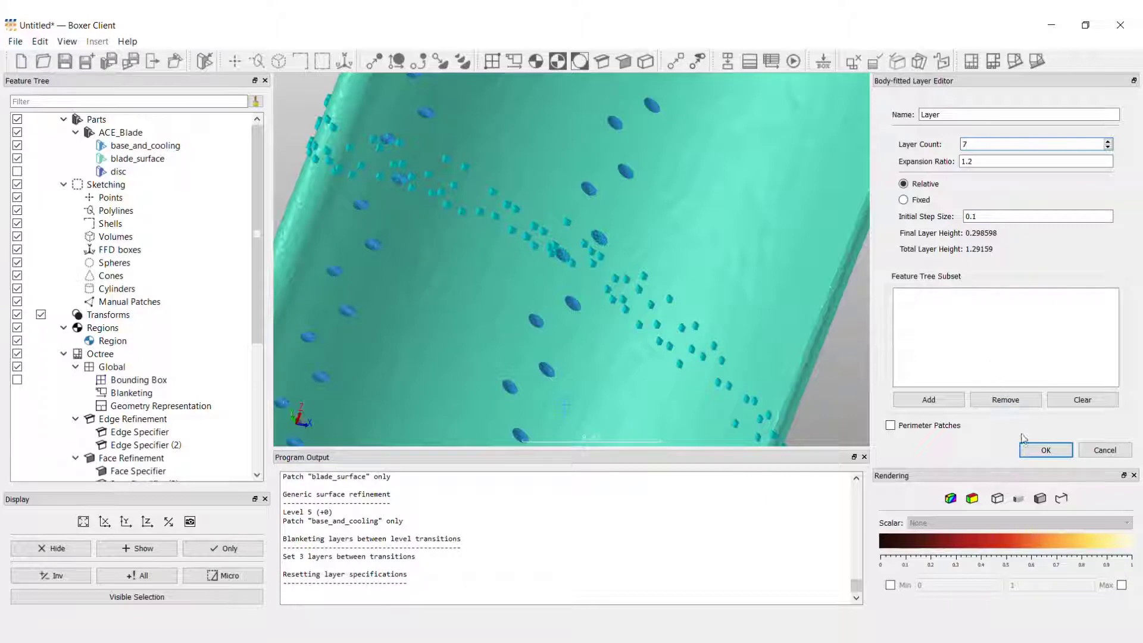
click(1037, 450)
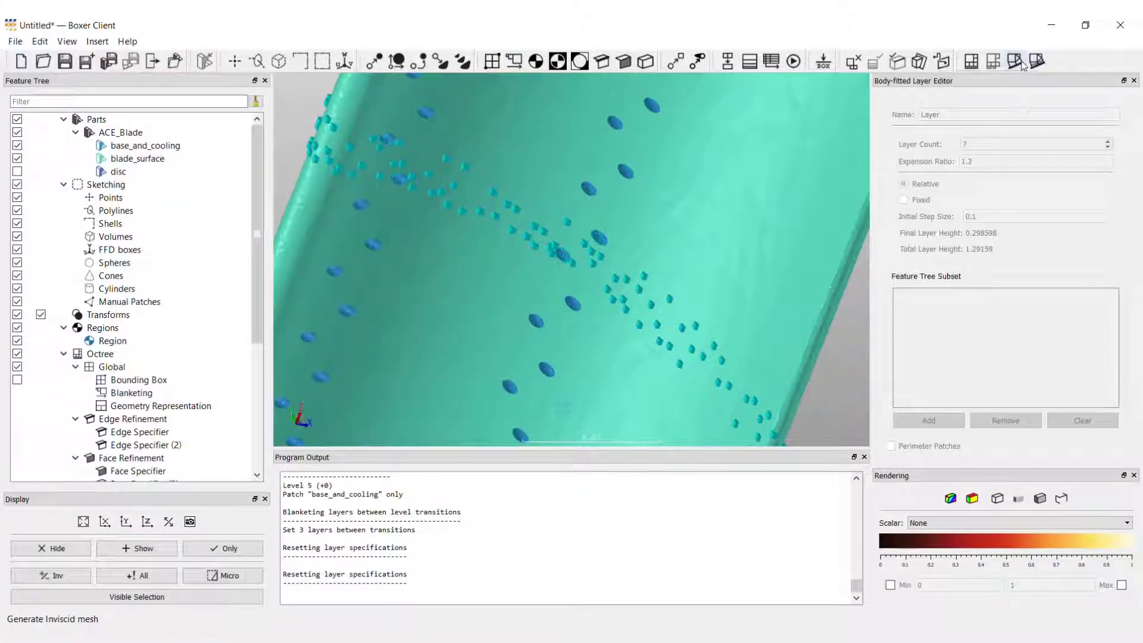
Generate the octree mesh and hide the geometry parts so only the meshed blade section is displayed.
click(970, 62)
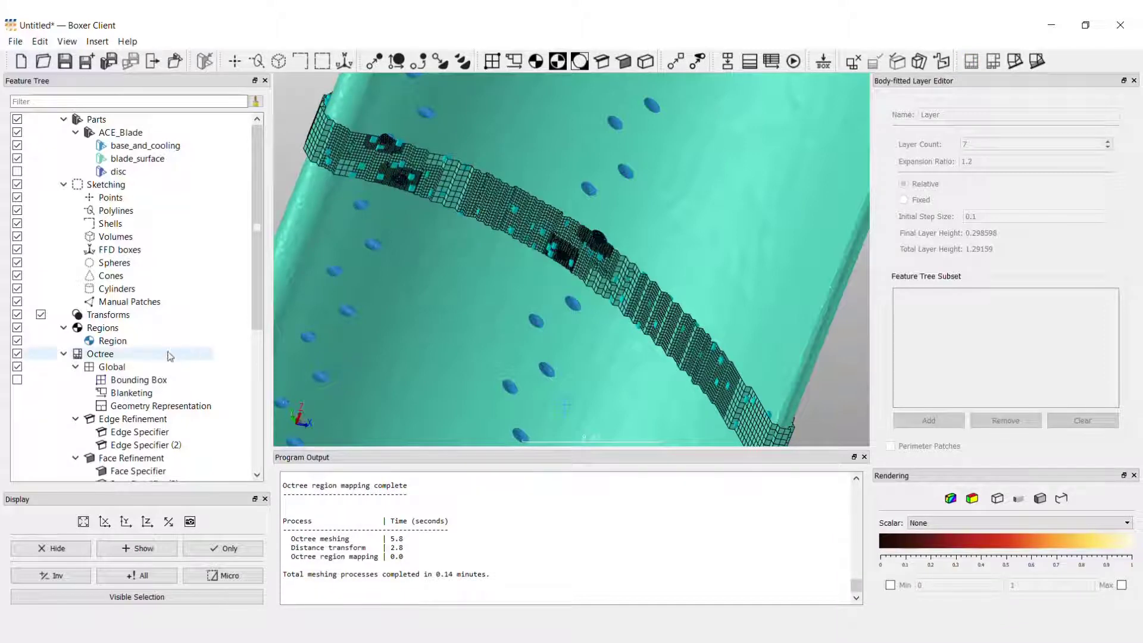
click(17, 120)
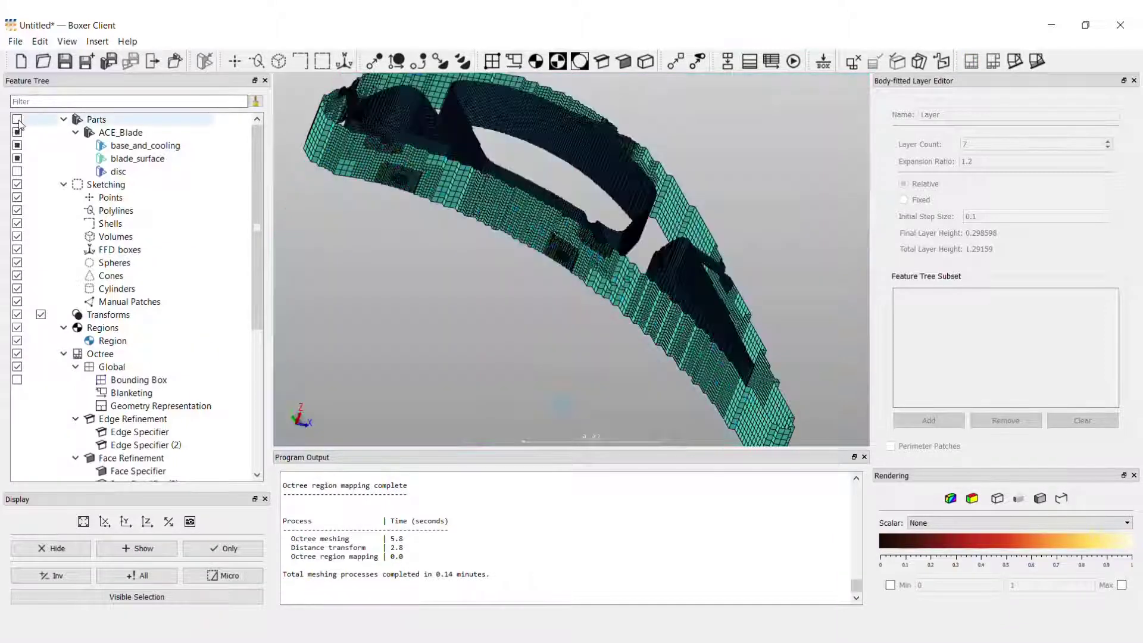
scroll(549, 187, up, 4)
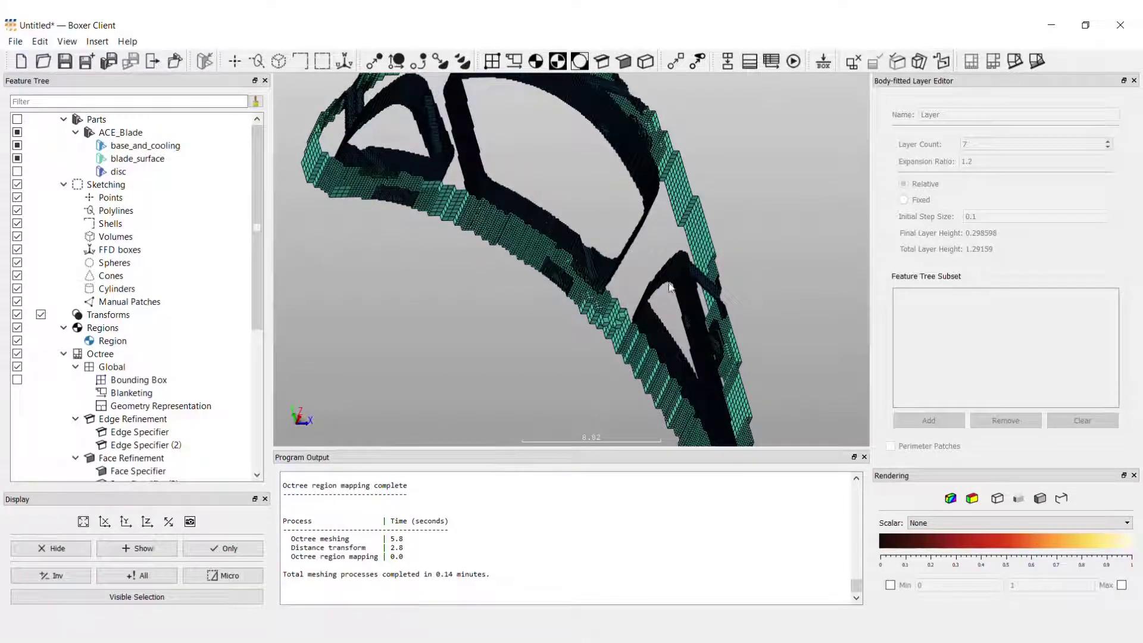
Examine the octree mesh around the cooling channels and fit the whole section in a view along the Z axis.
scroll(672, 288, up, 6)
drag(669, 331, 549, 323)
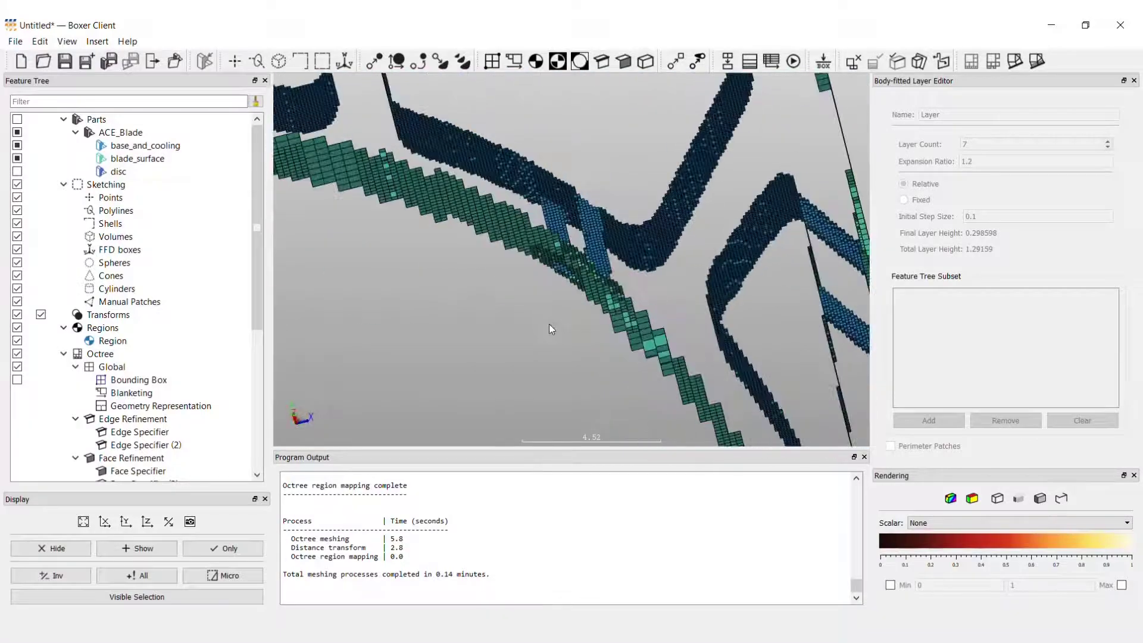
scroll(549, 324, down, 5)
click(147, 522)
click(84, 519)
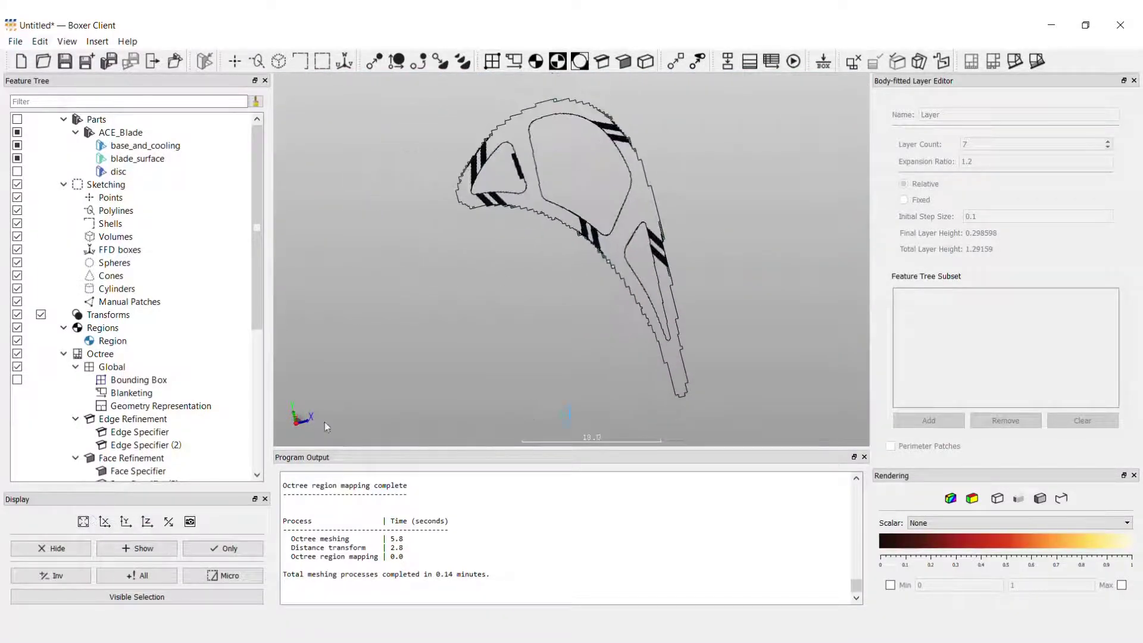
Generate the body-fitted mesh with layers and hide the octree patches.
click(1036, 62)
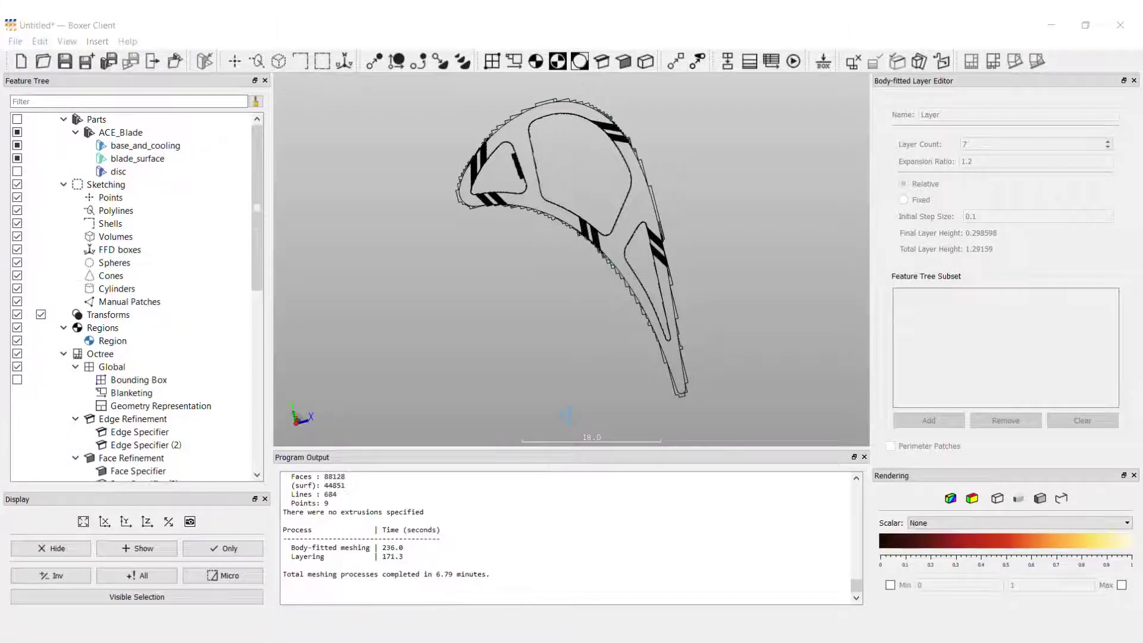
click(850, 64)
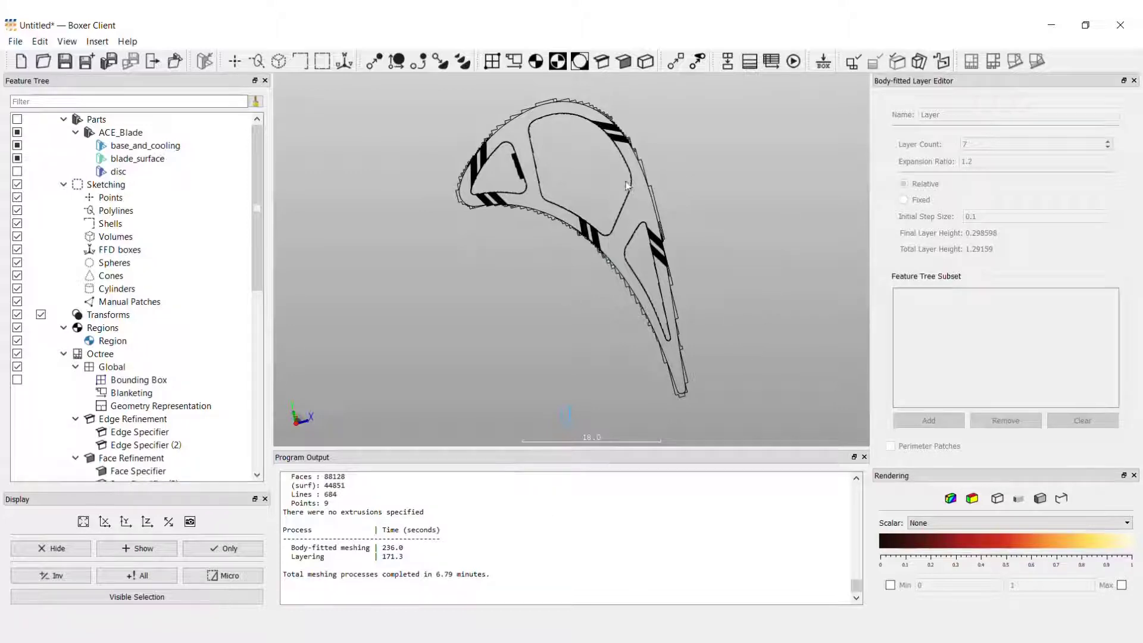
scroll(36, 236, down, 3)
click(18, 236)
scroll(17, 237, down, 6)
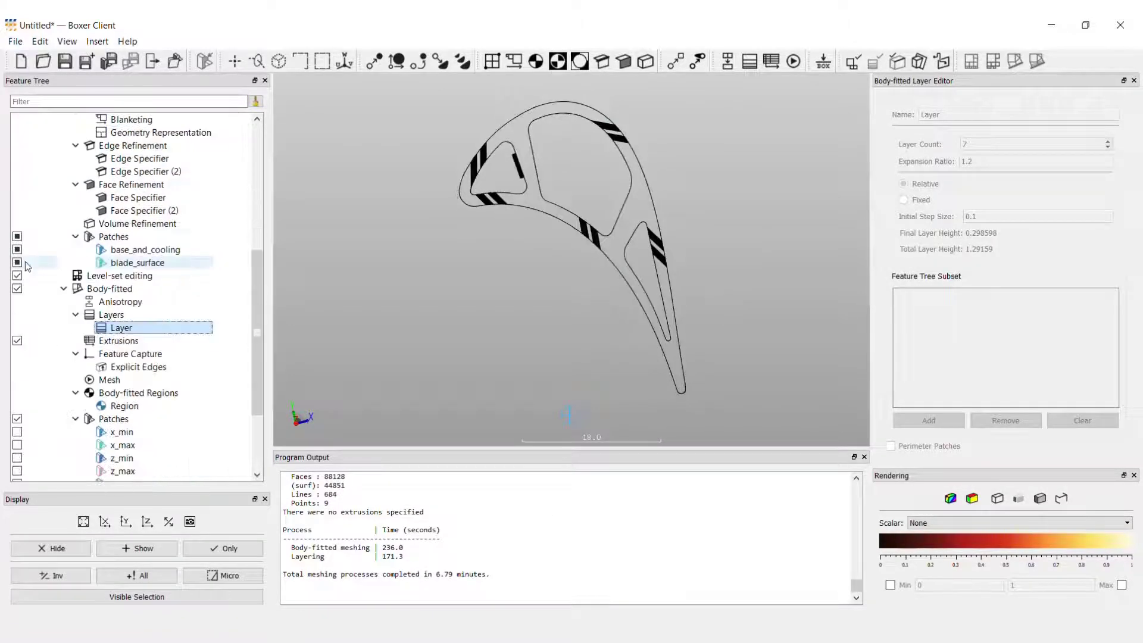
Create a crinkle-cut isosurface of the body-fitted mesh by Z Coordinate, picking the iso value -25.14465 from a point on the blade.
scroll(602, 227, up, 5)
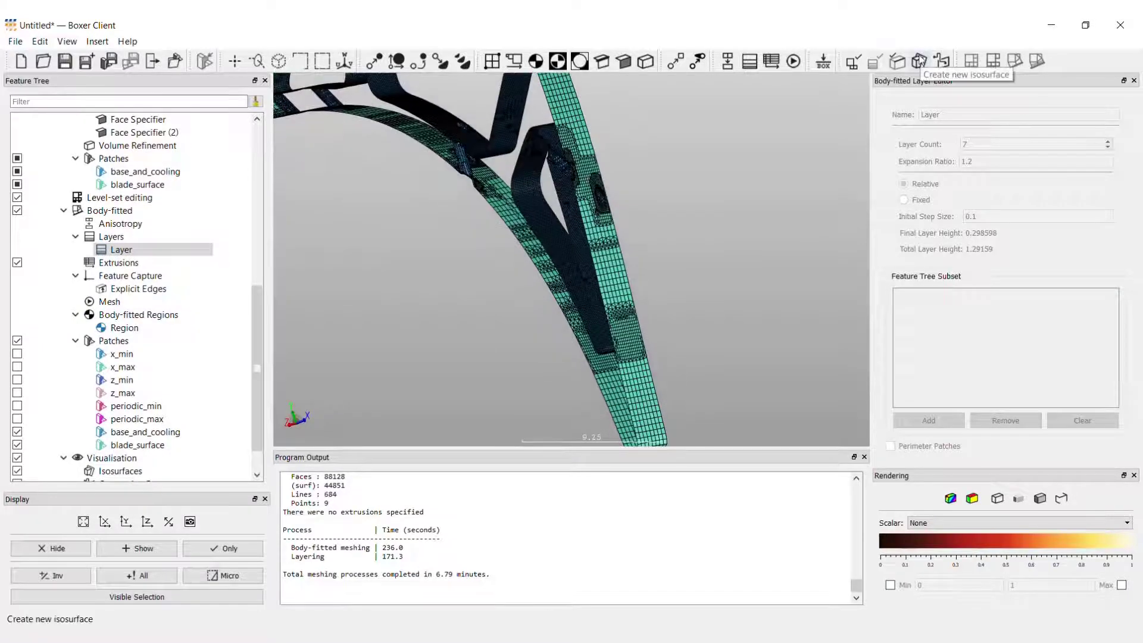
click(920, 62)
click(982, 192)
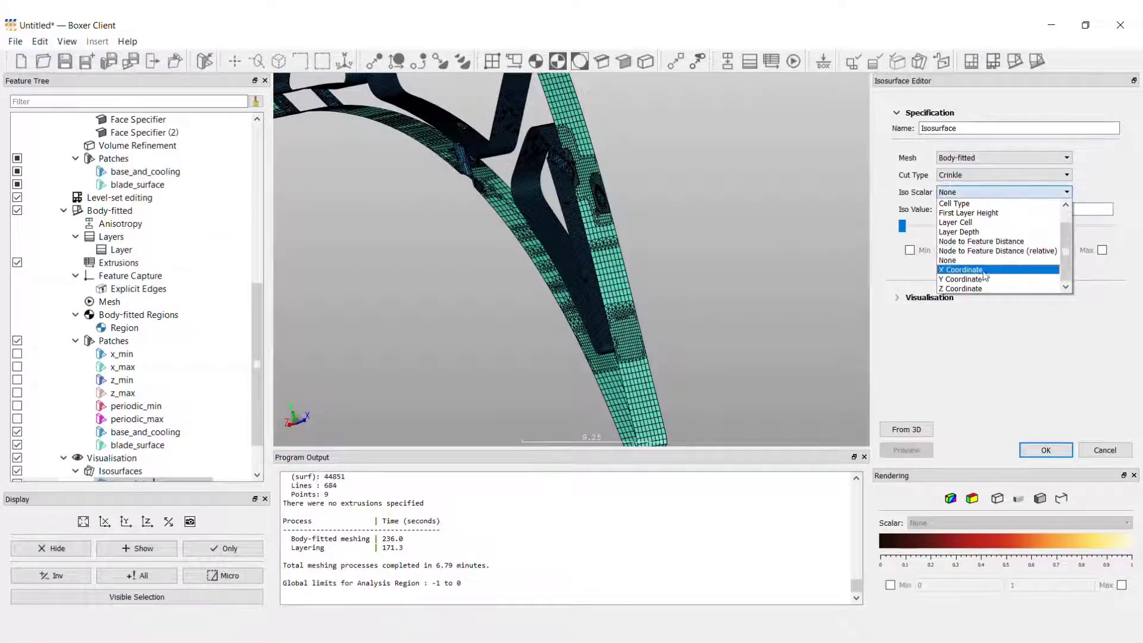
click(979, 289)
click(906, 429)
click(599, 183)
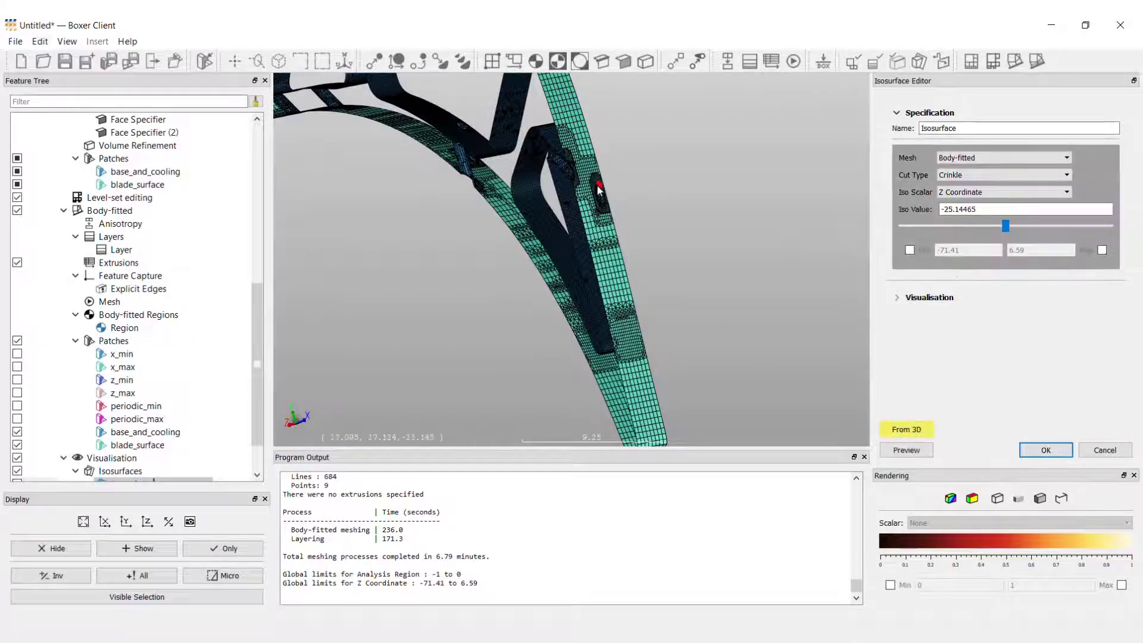
scroll(601, 201, up, 3)
click(906, 450)
click(1046, 450)
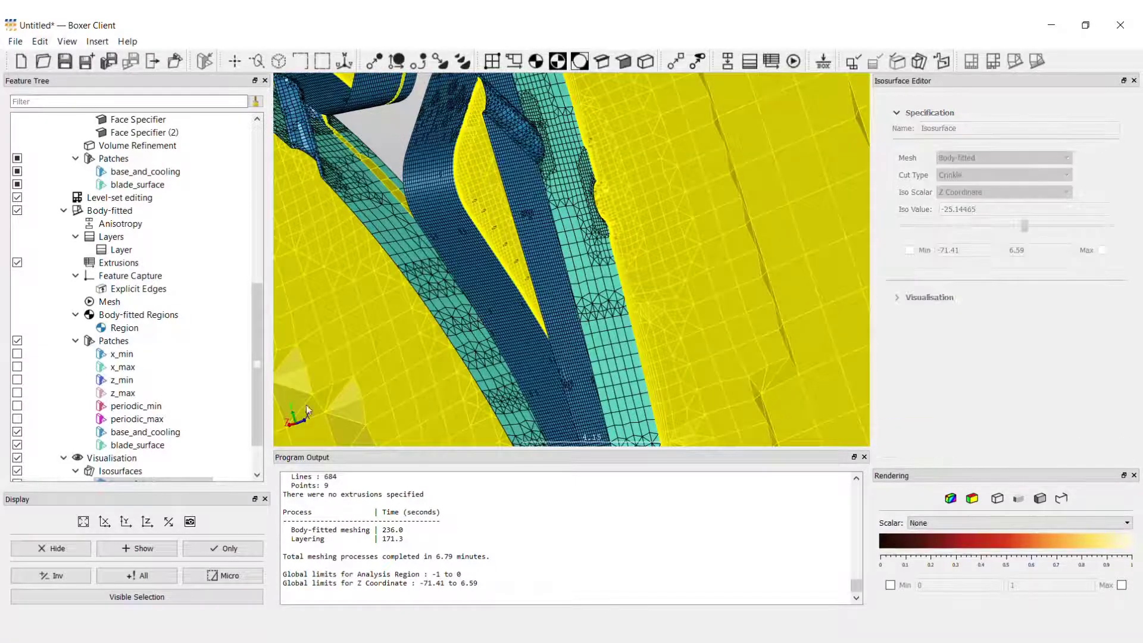
View the isosurface along the Z axis, clear its highlight by selecting the Isosurfaces group, and hide the body-fitted patches.
click(147, 521)
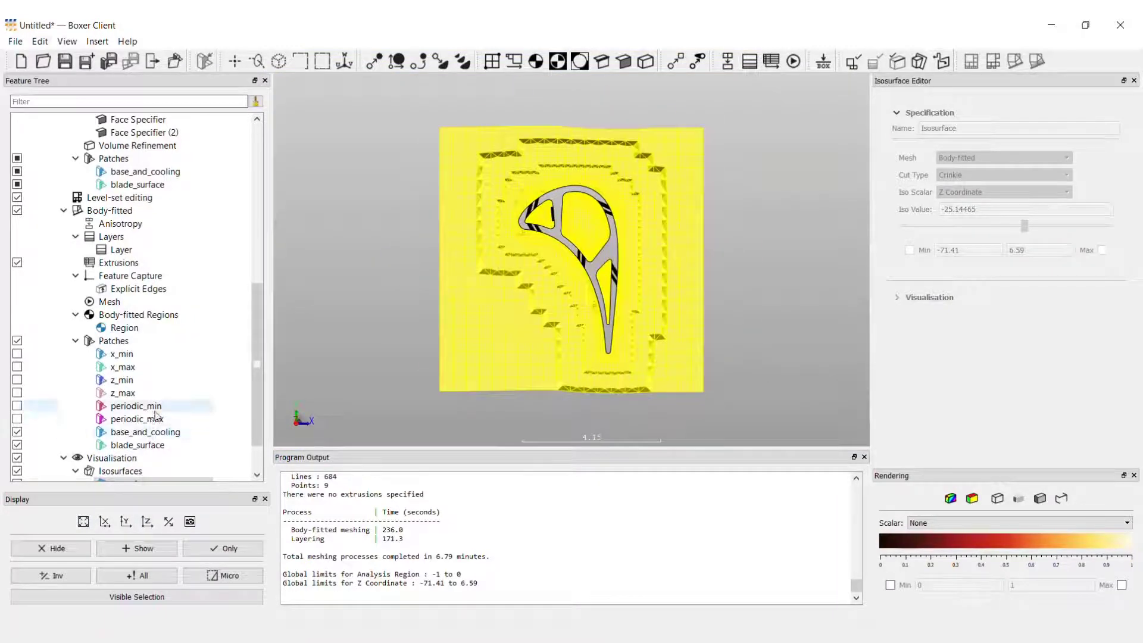
scroll(136, 421, down, 2)
click(136, 420)
scroll(521, 271, up, 5)
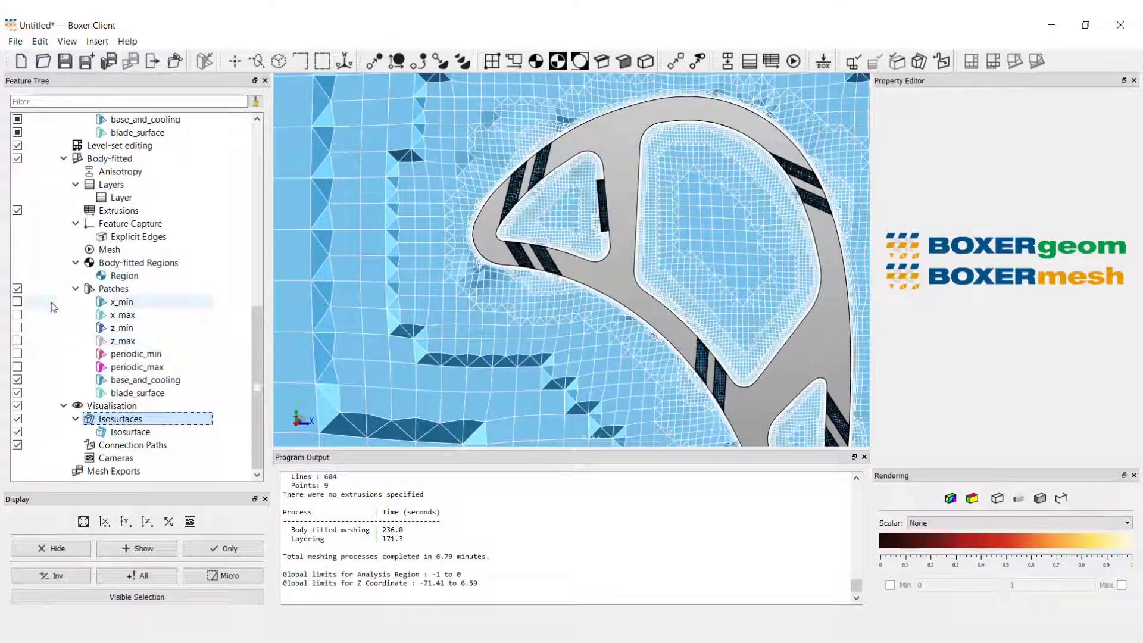
click(17, 290)
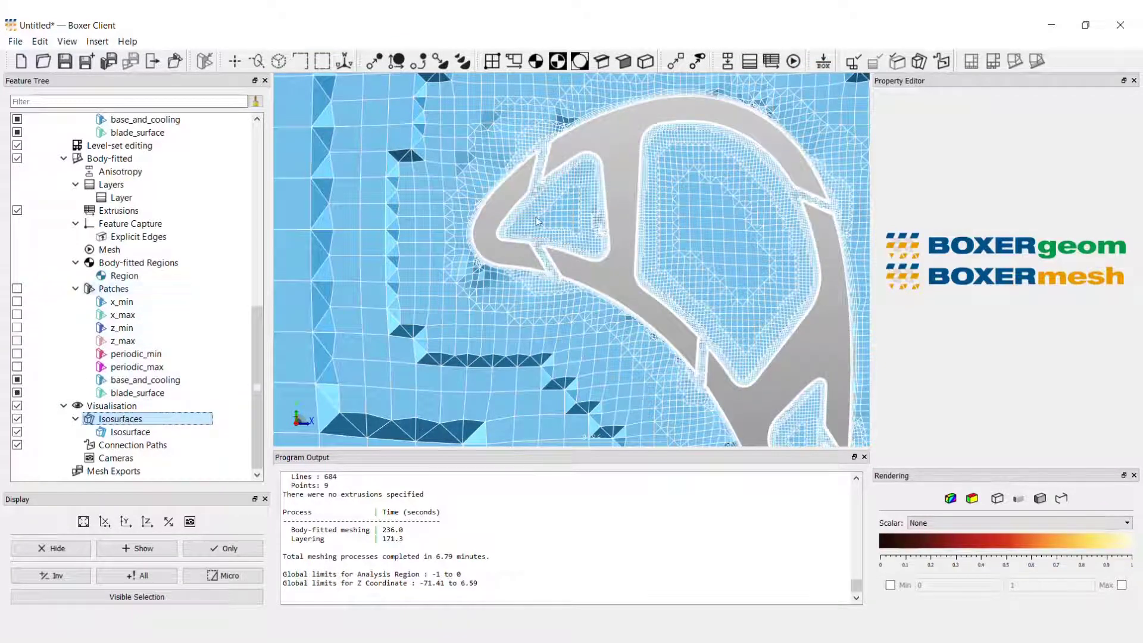
Examine the cut mesh and its boundary layers around the leading edge, the cooling holes and the trailing edge.
scroll(563, 170, up, 5)
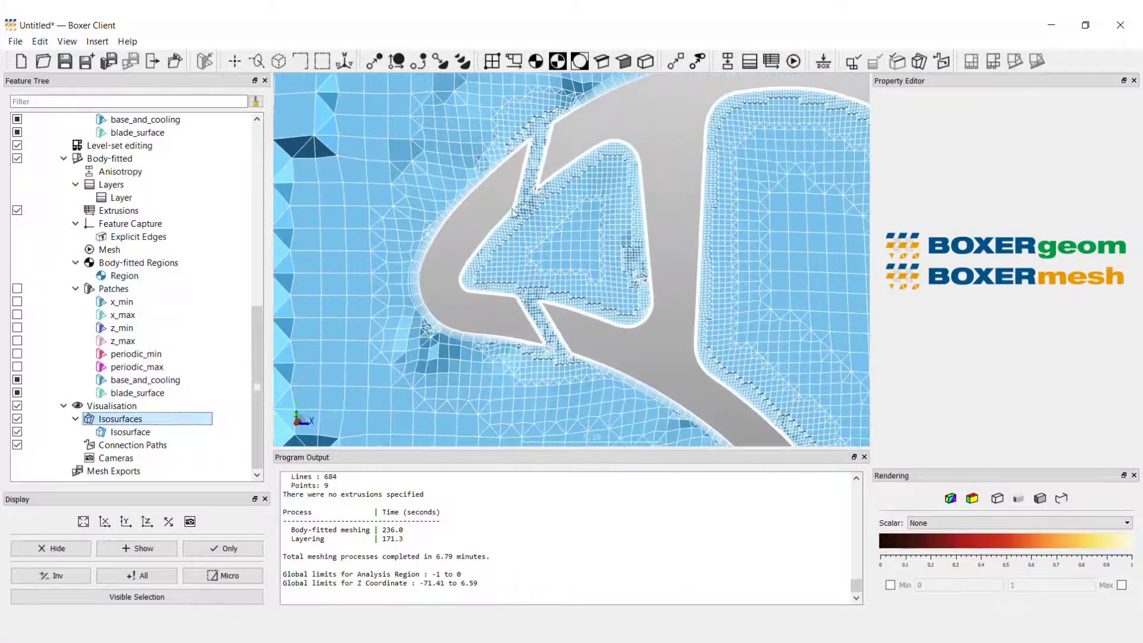
scroll(411, 244, up, 5)
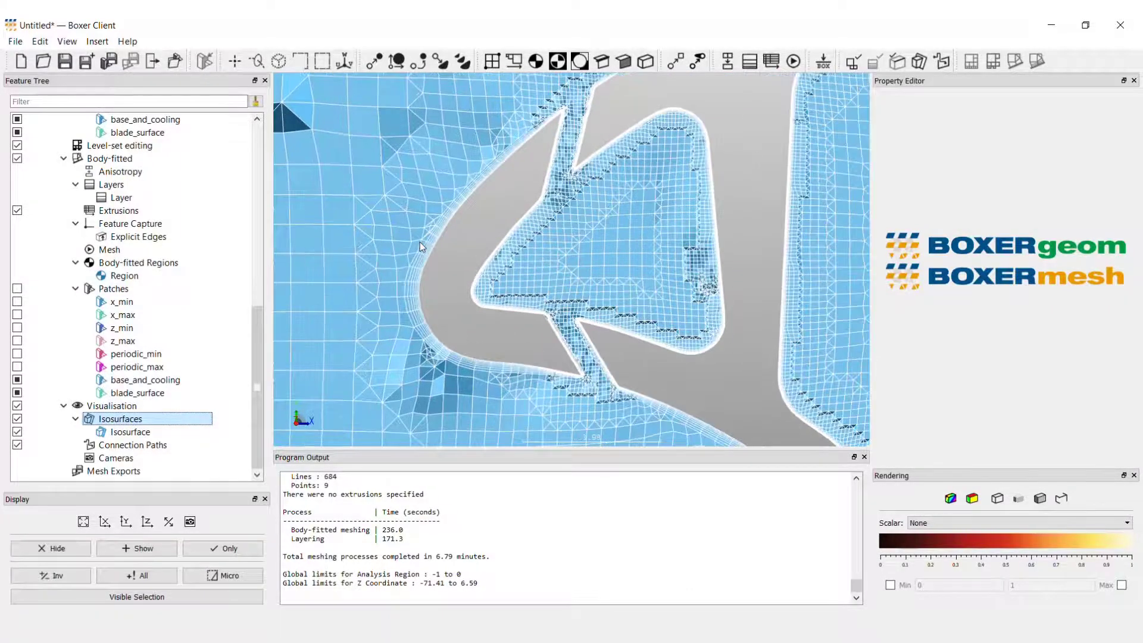
middle_drag(522, 334, 514, 256)
click(89, 521)
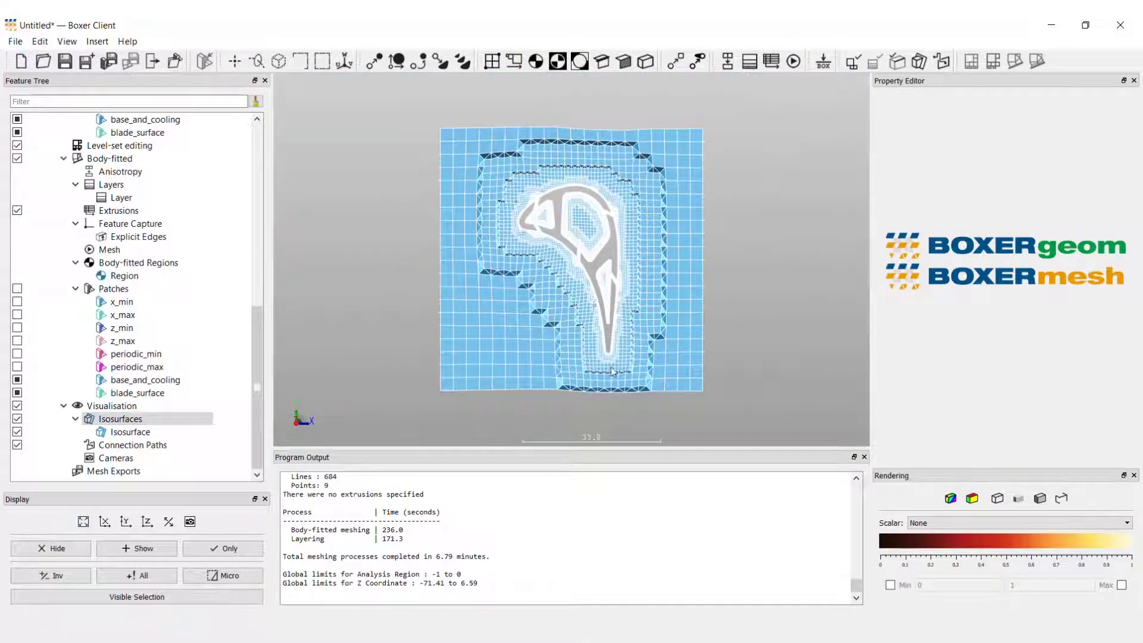
scroll(611, 370, up, 5)
scroll(605, 333, up, 5)
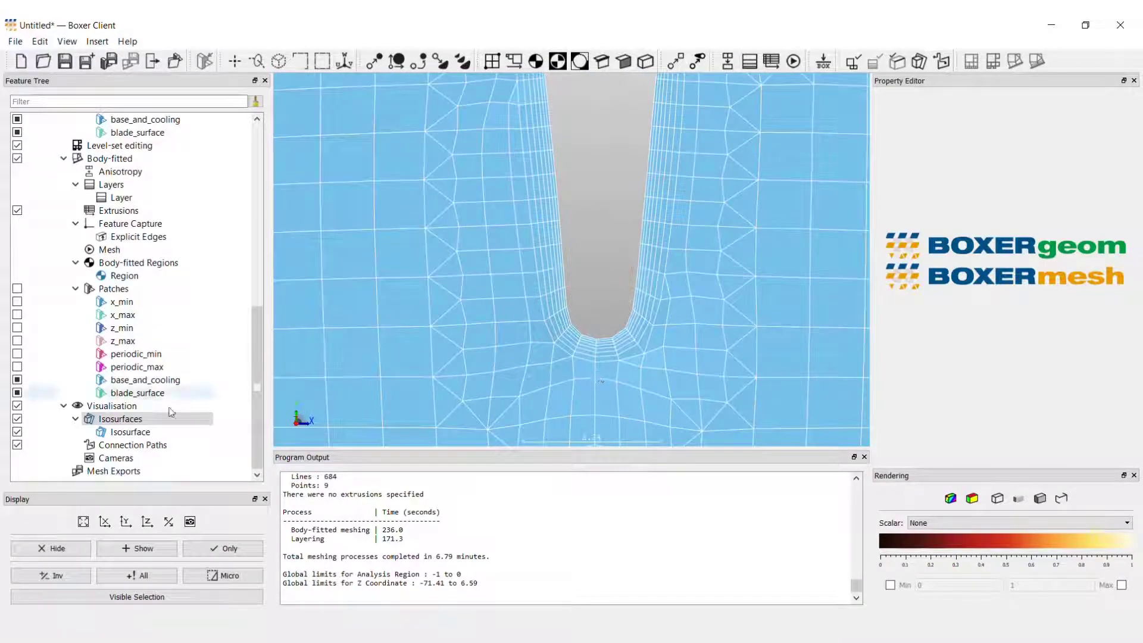
Create a BOX mesh export and set its output file to fluid_mesh.box in the Tutorial Files folder.
click(84, 523)
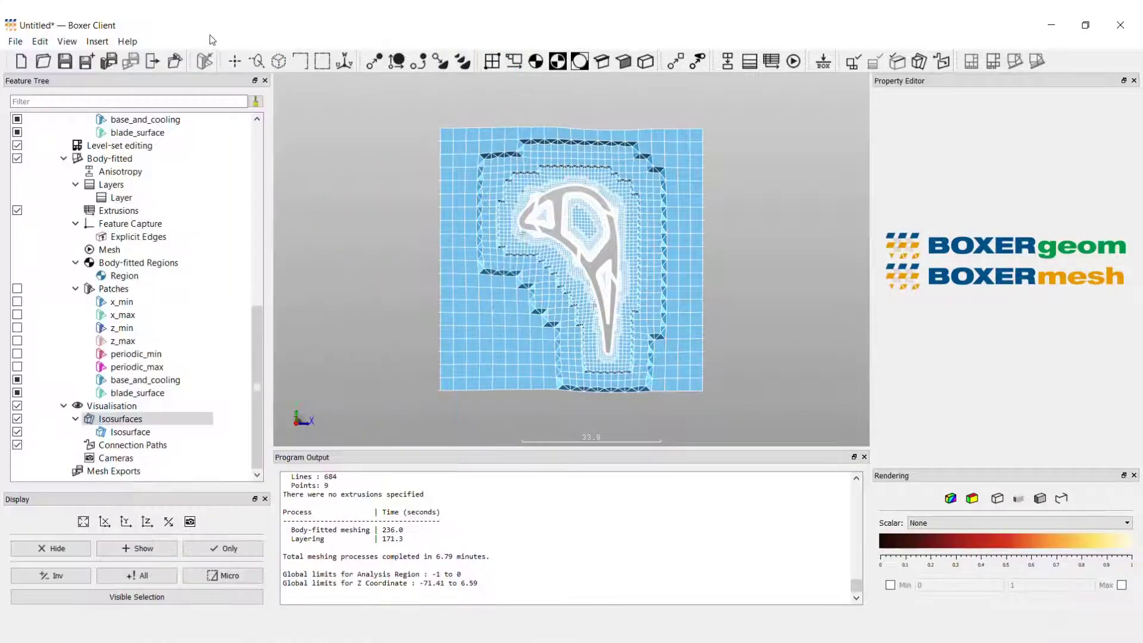
click(95, 42)
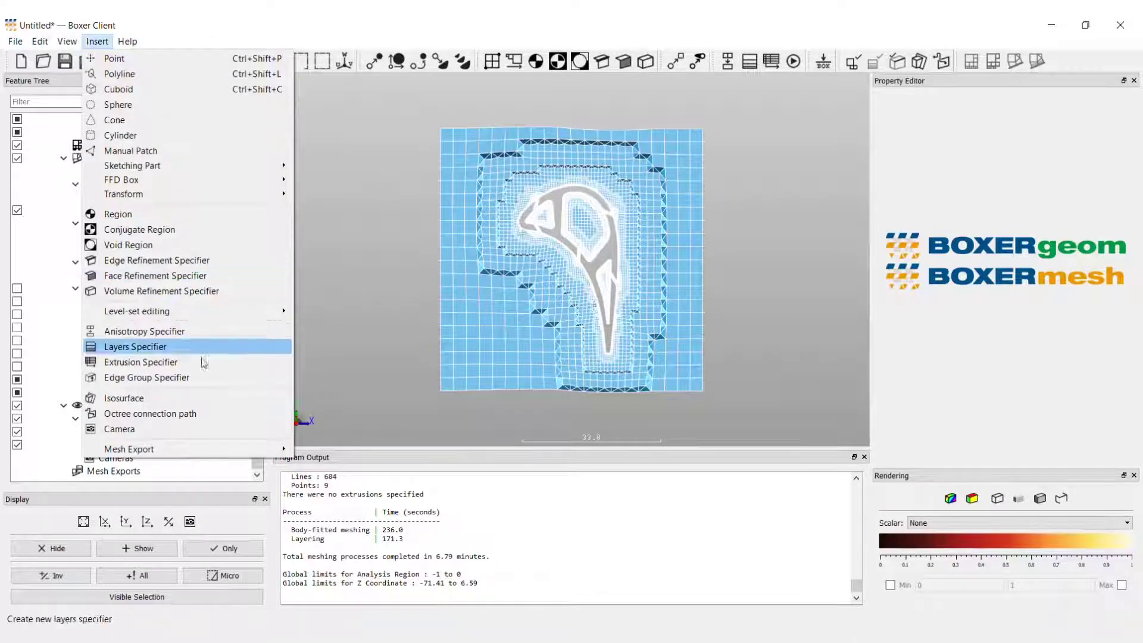
mouse_move(268, 449)
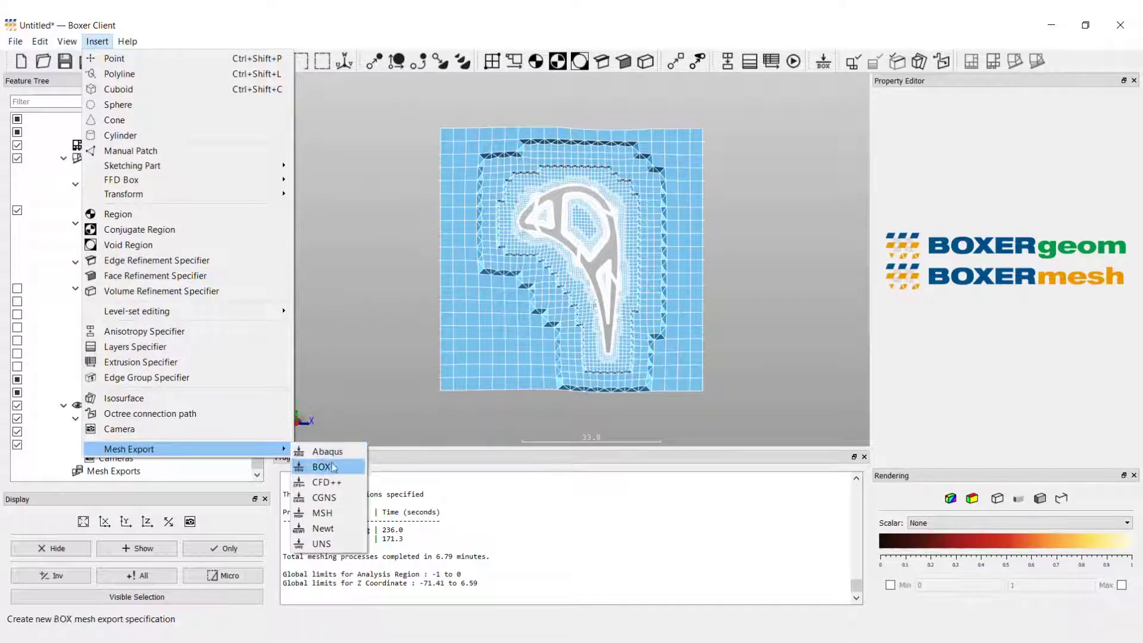
click(319, 467)
click(1105, 158)
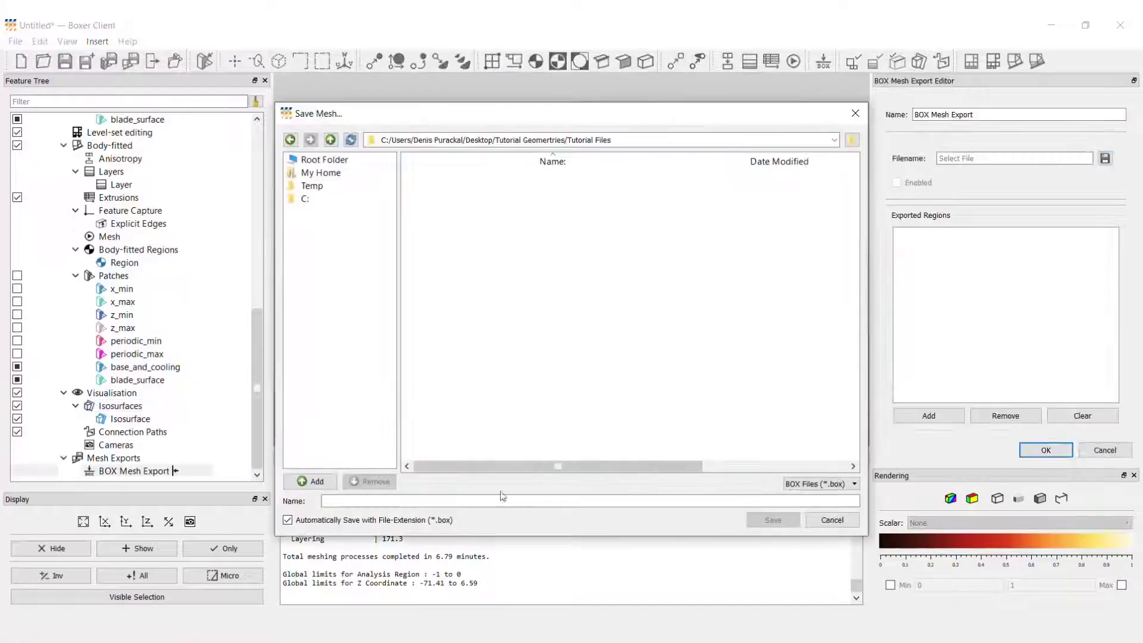
click(495, 503)
text(fluid_mesh)
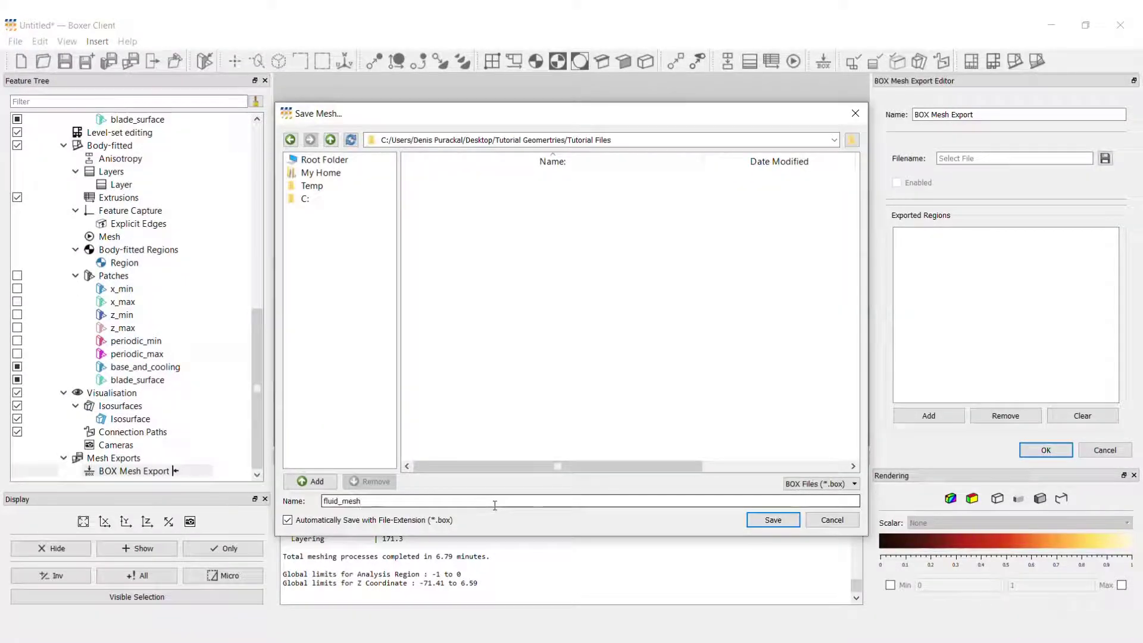
click(773, 523)
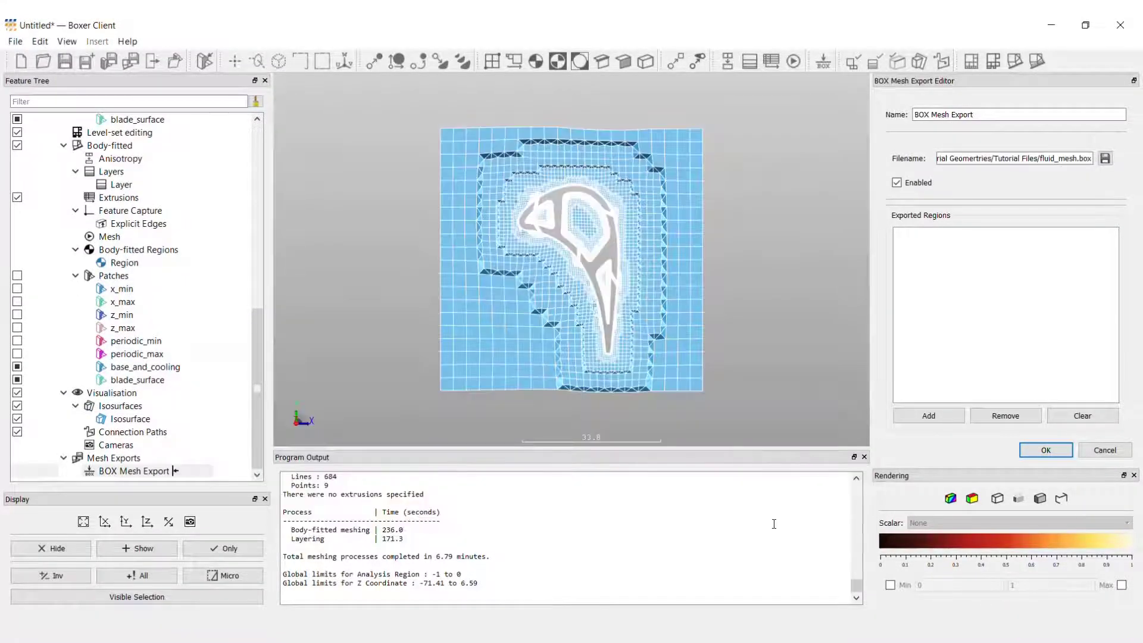
Assign the Region from the Regions group to the BOX mesh export's exported regions, accept it, and save all mesh exports.
scroll(209, 302, up, 1)
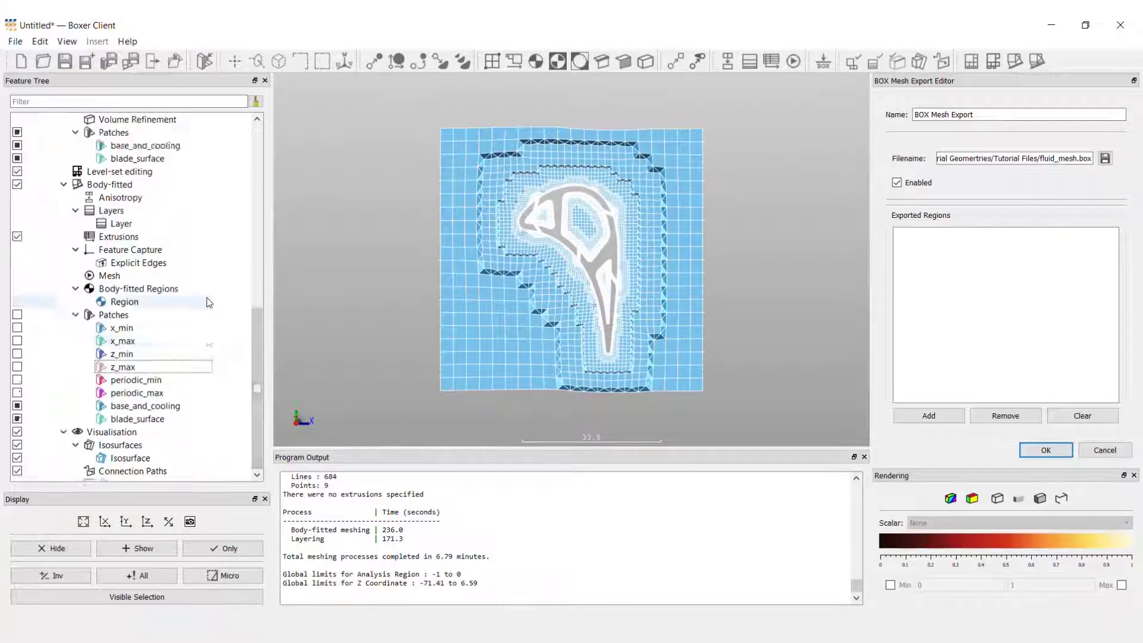
scroll(207, 302, up, 6)
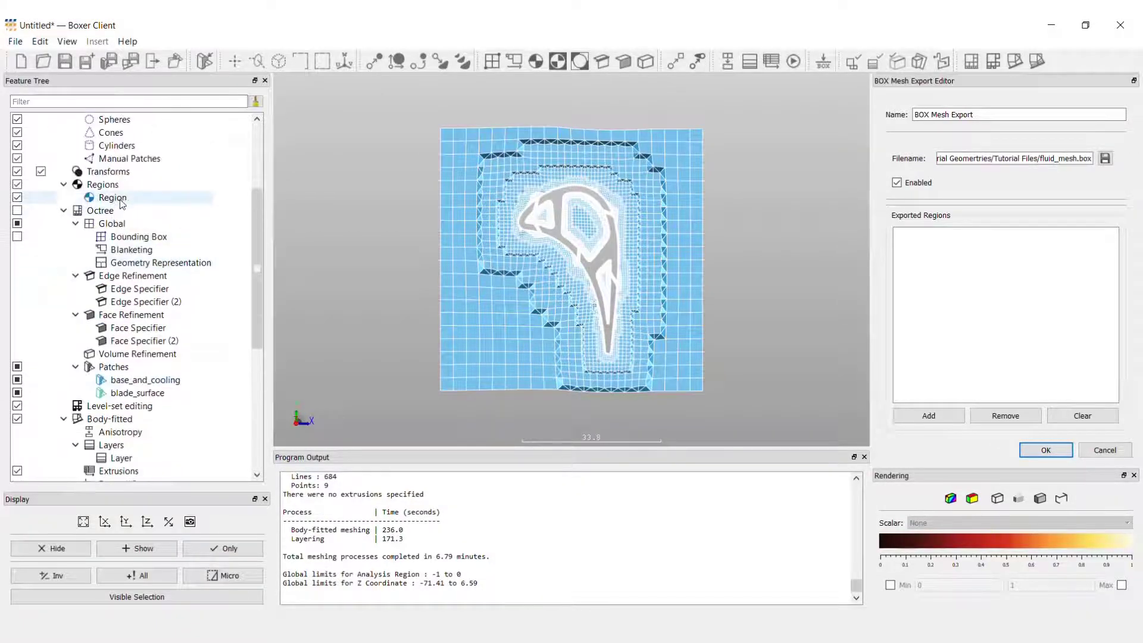
drag(122, 204, 960, 272)
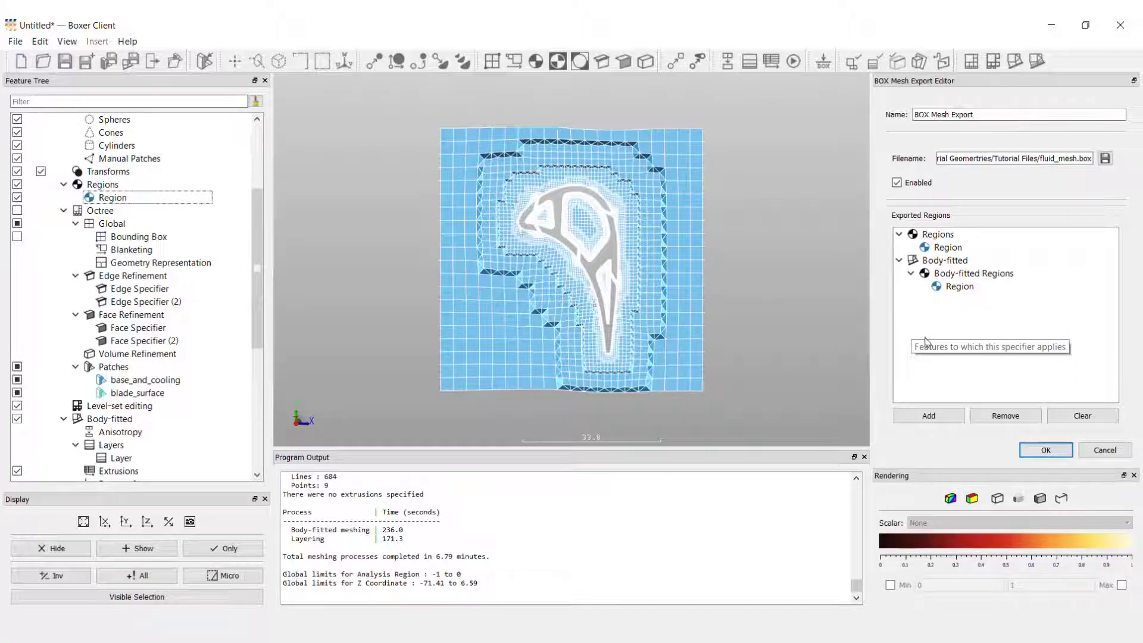
click(1047, 451)
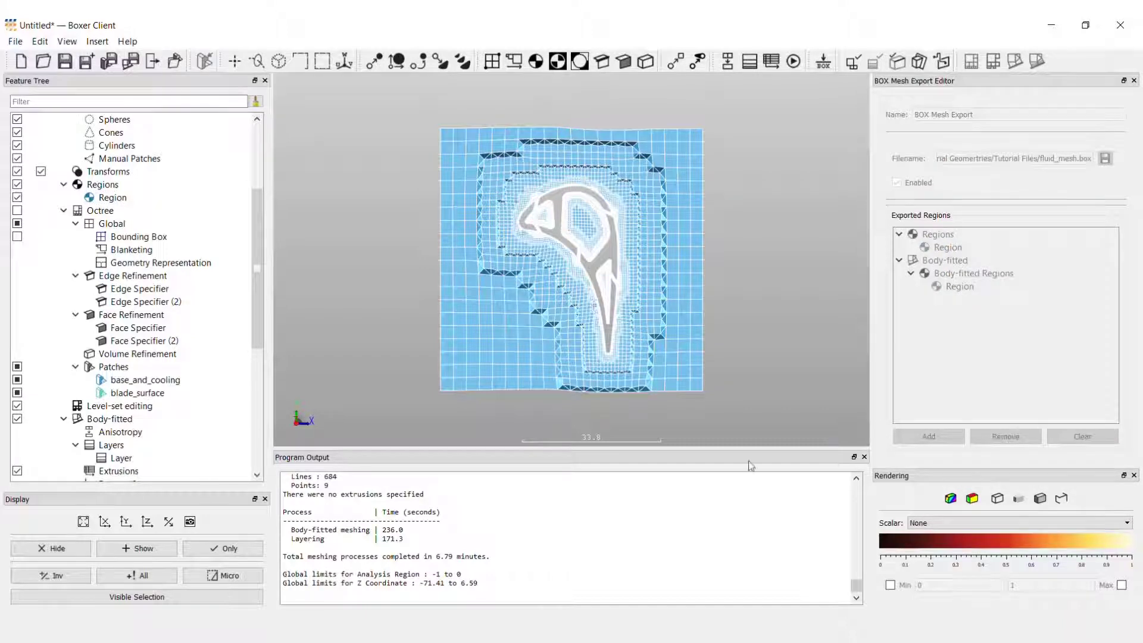
click(16, 41)
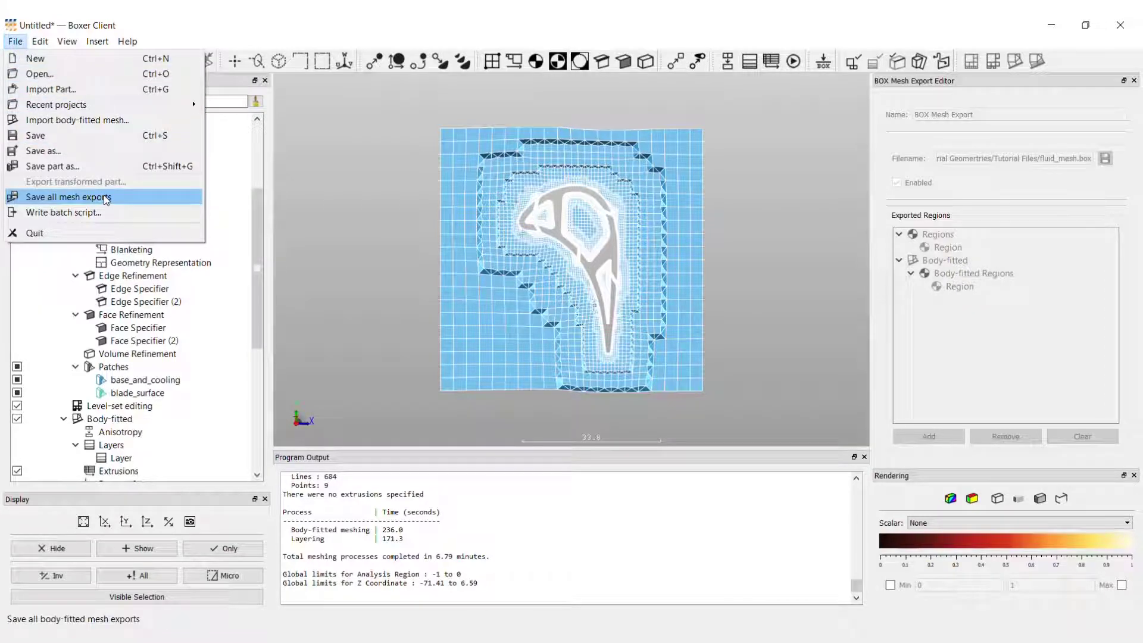
click(106, 198)
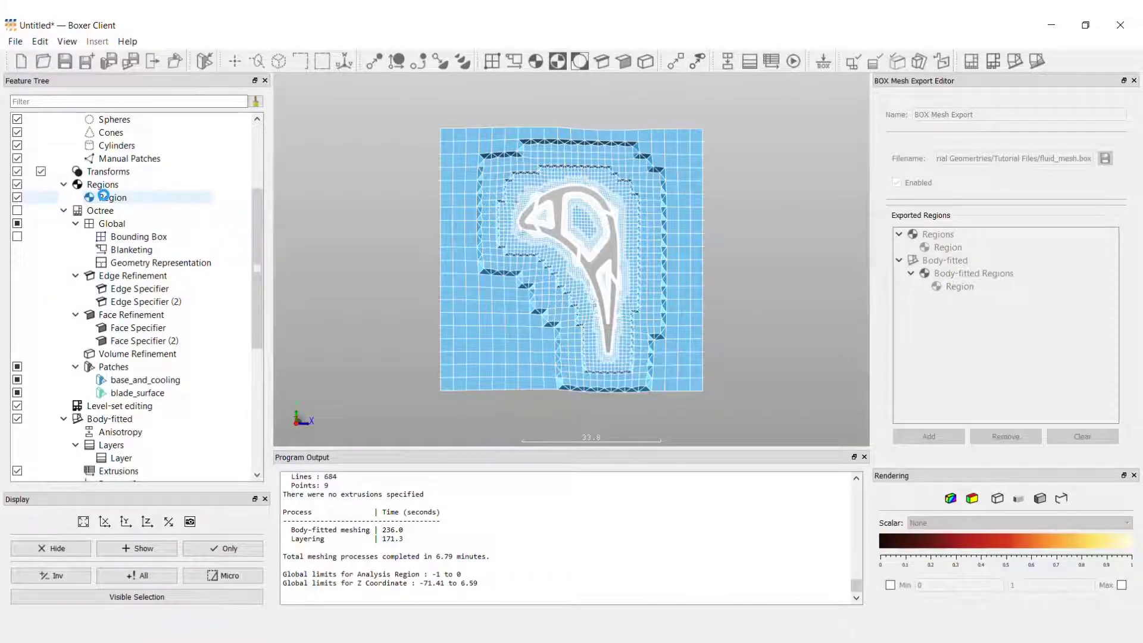